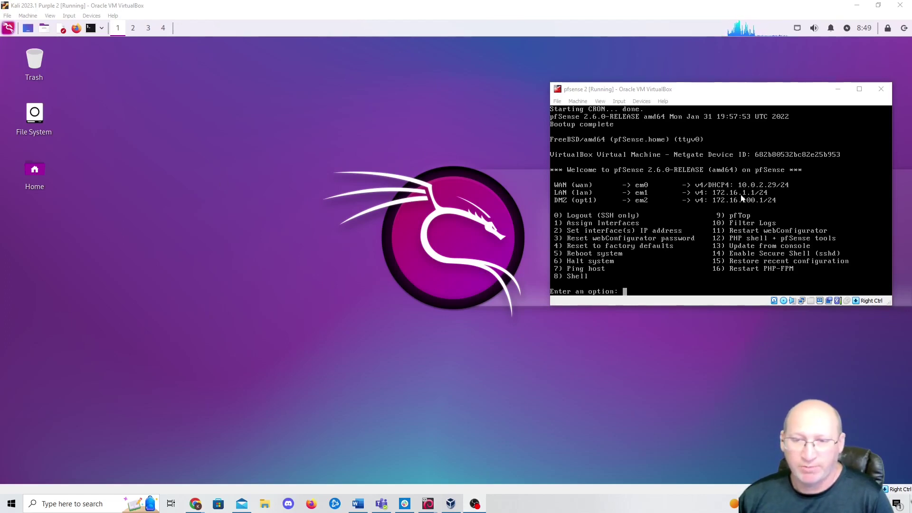
- Open the browser, load the pfSense login page at 172.16.1.1 and sign in with the prefilled admin credentials
left_click(76, 28)
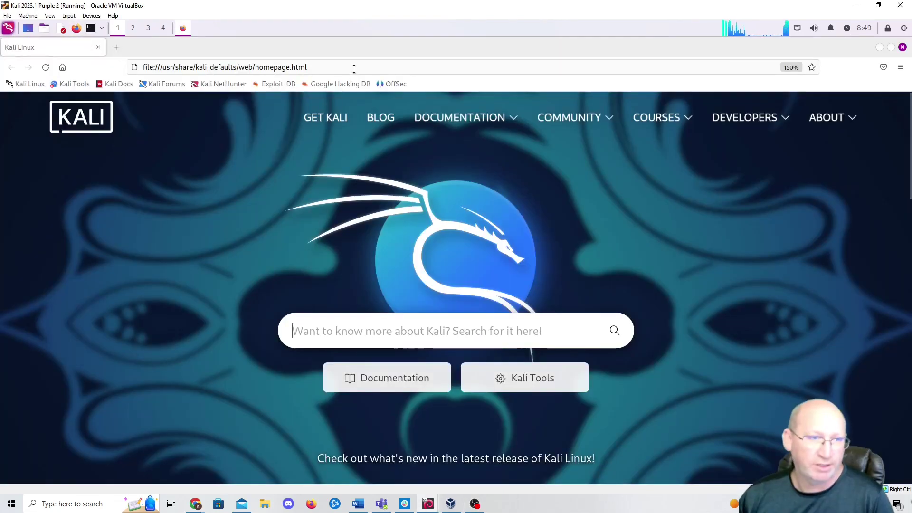
left_click(354, 68)
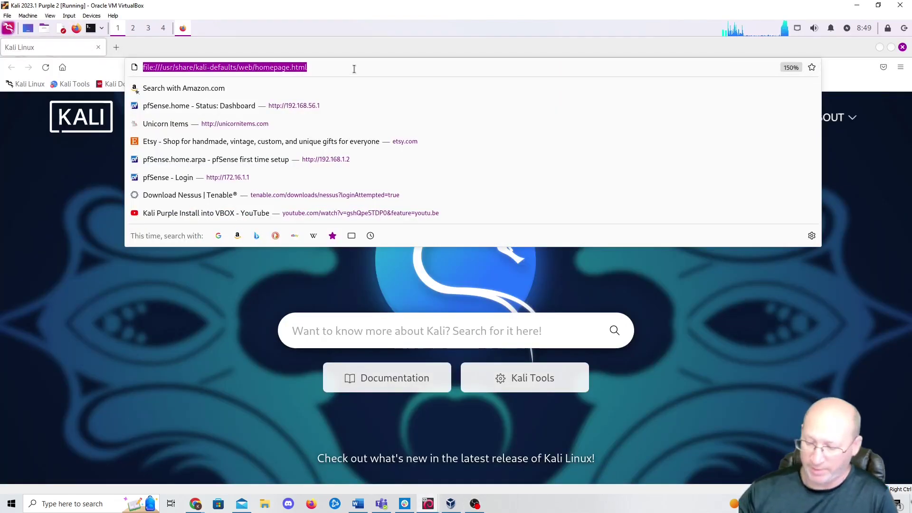
type("172.16.1.1")
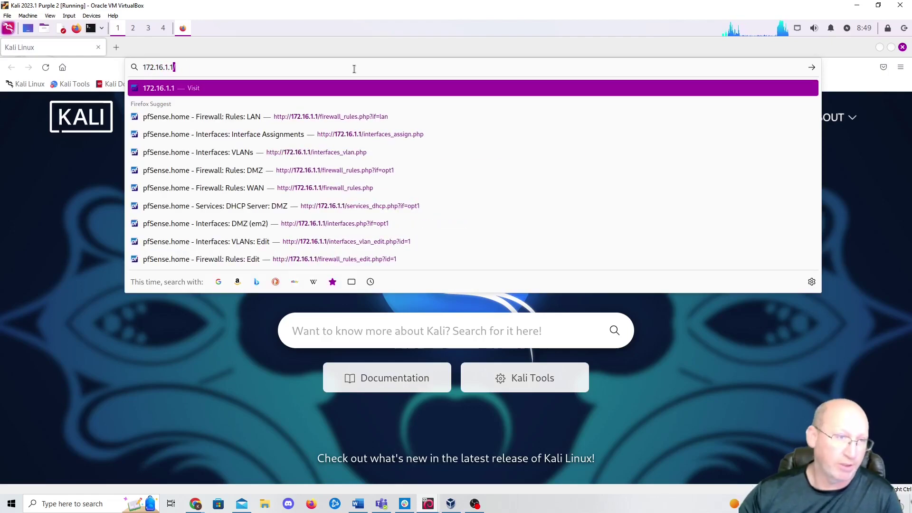
key("Return")
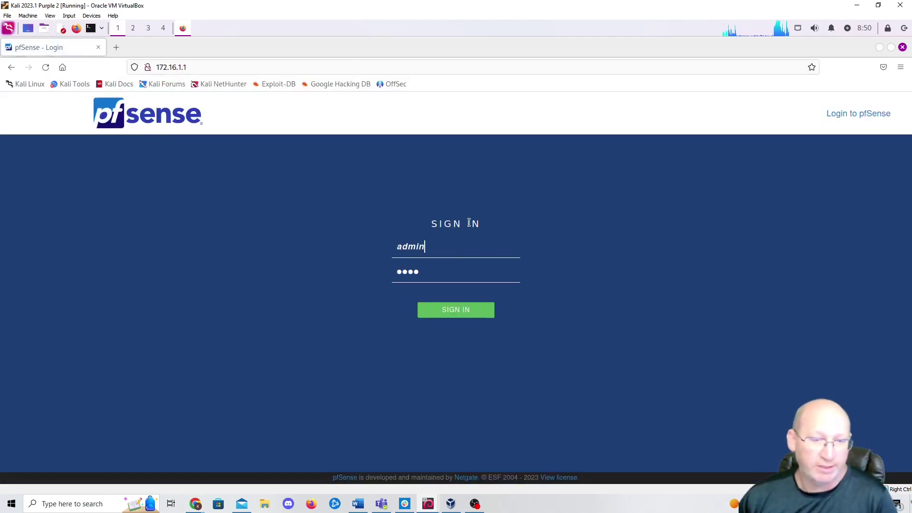
left_click(474, 310)
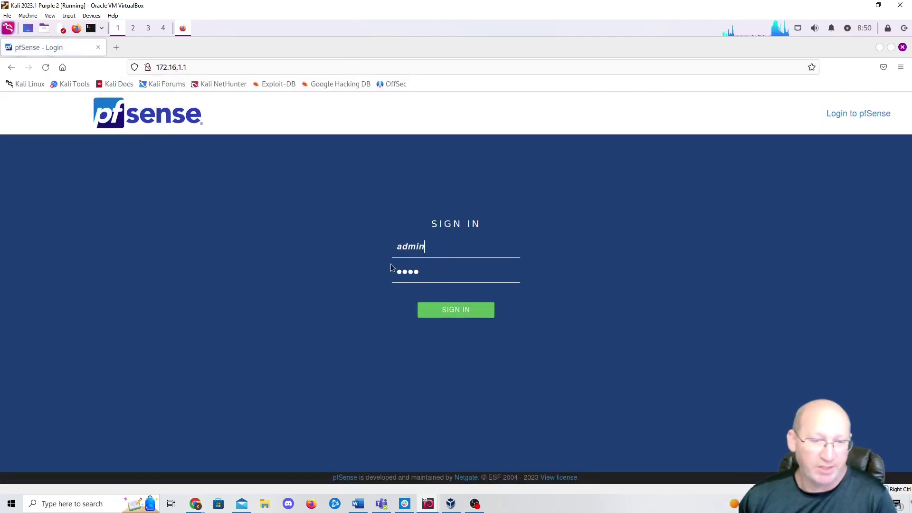
left_click(458, 311)
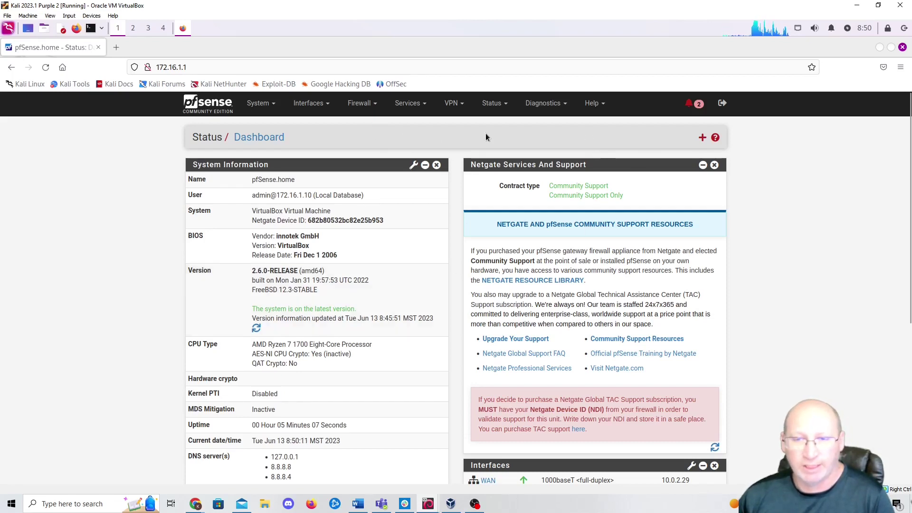
- Open the pending pfSense notices and mark them all as read
left_click(693, 105)
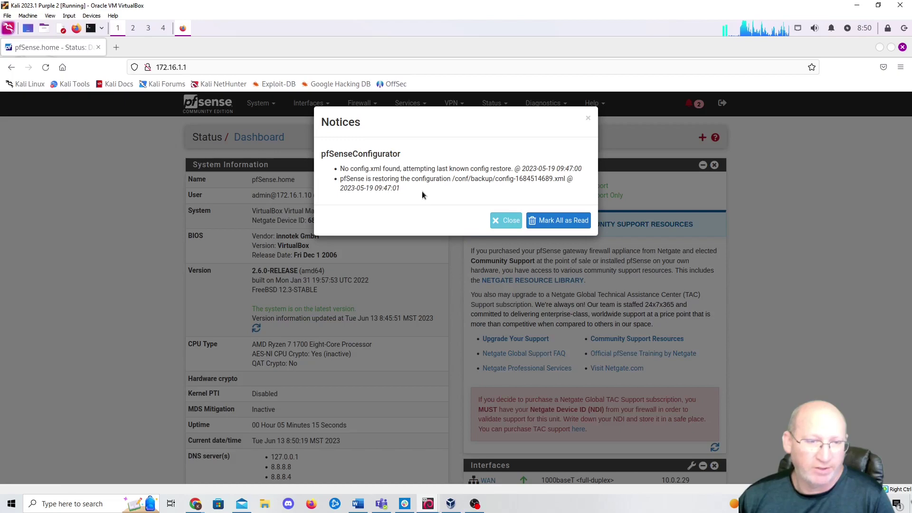
left_click(556, 222)
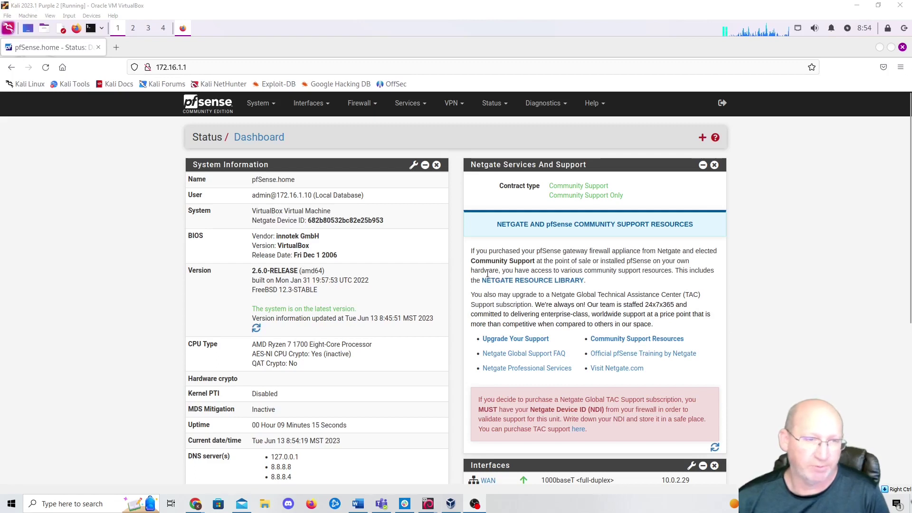
- Add the Firewall Logs and Traffic Graphs widgets to the pfSense dashboard and check them
left_click(703, 137)
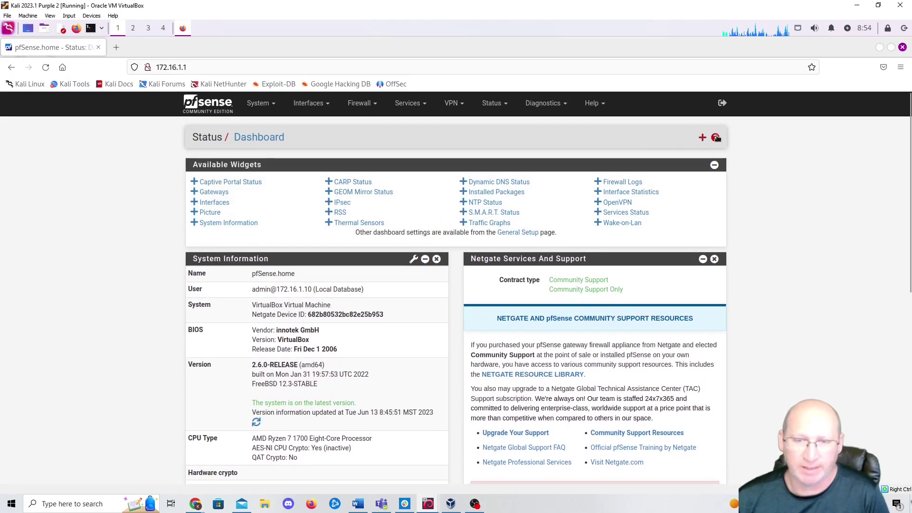
left_click(606, 183)
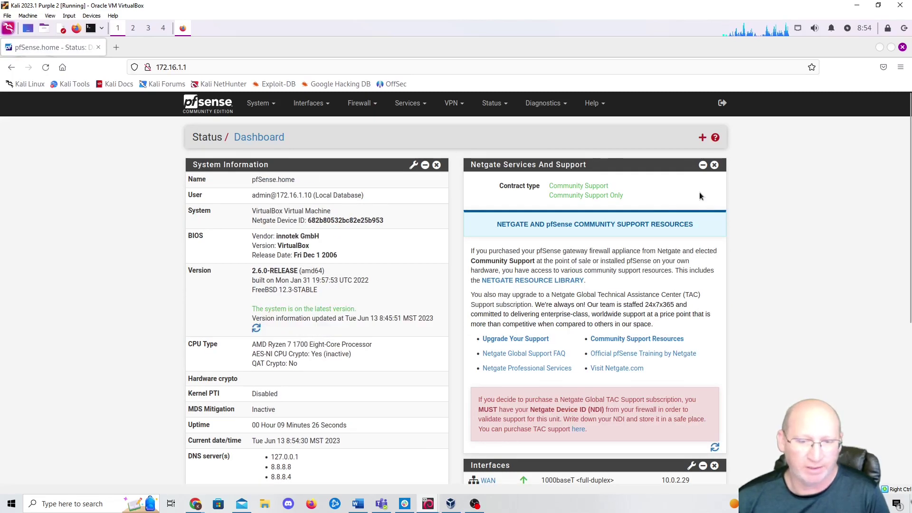
scroll(624, 372, "down", 5)
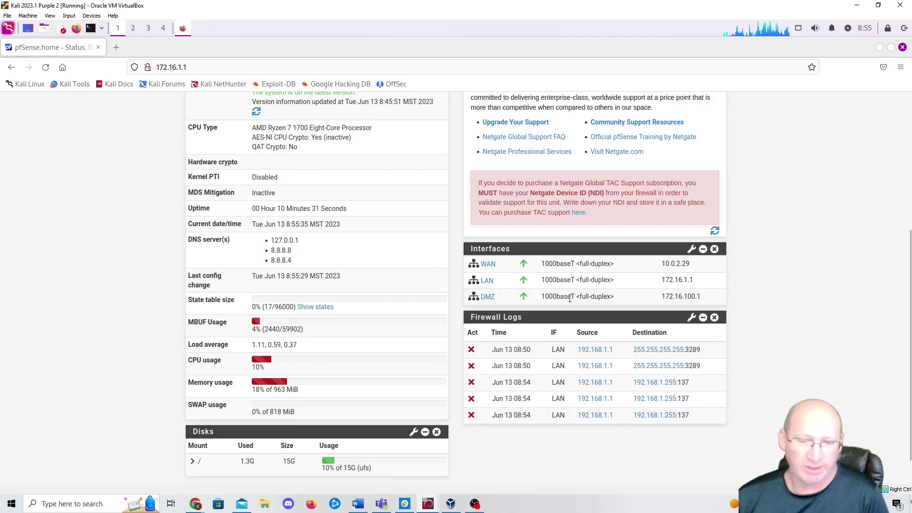
scroll(718, 354, "up", 5)
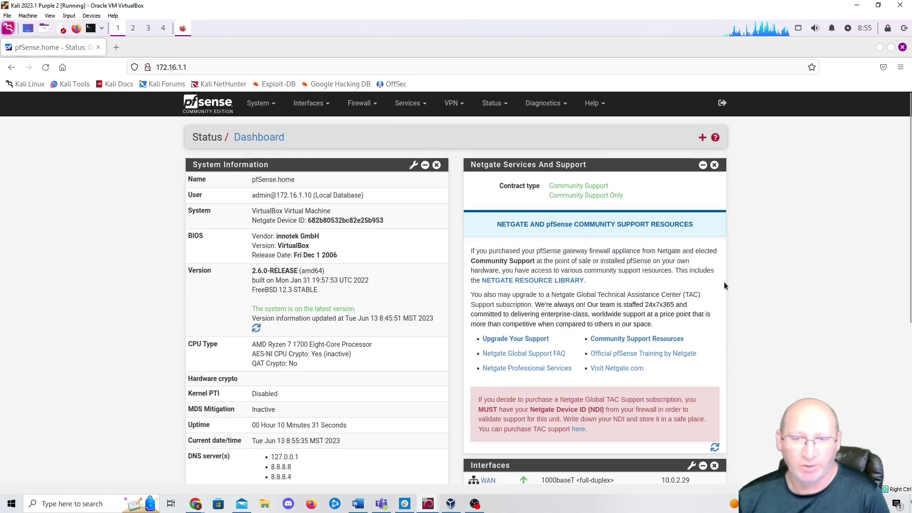
left_click(703, 138)
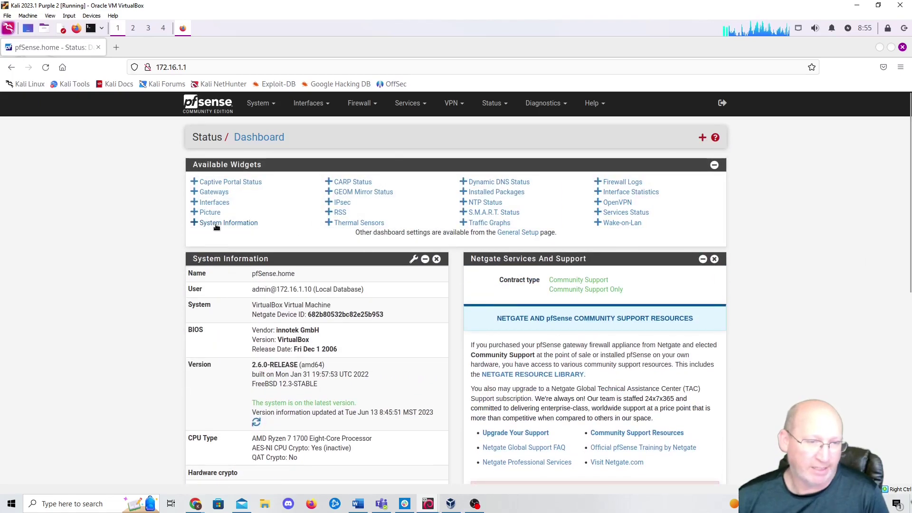
left_click(460, 224)
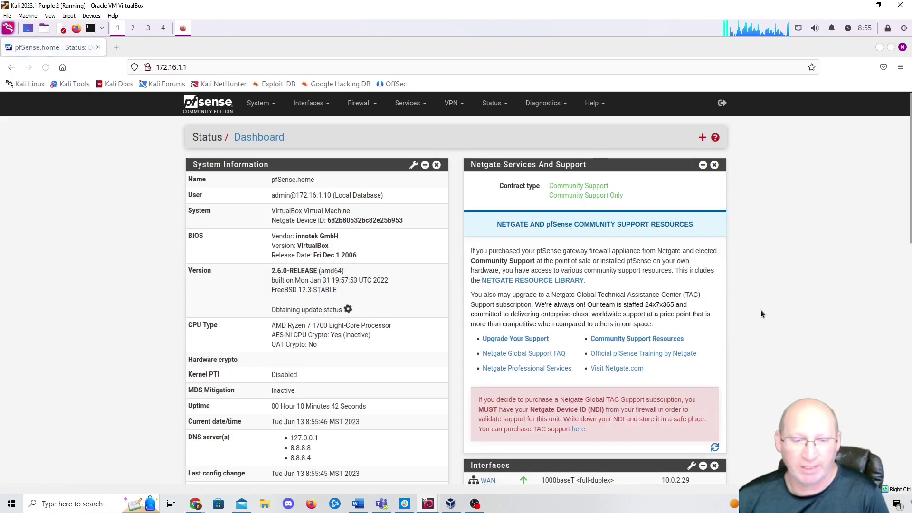
scroll(760, 310, "down", 10)
mouse_move(558, 182)
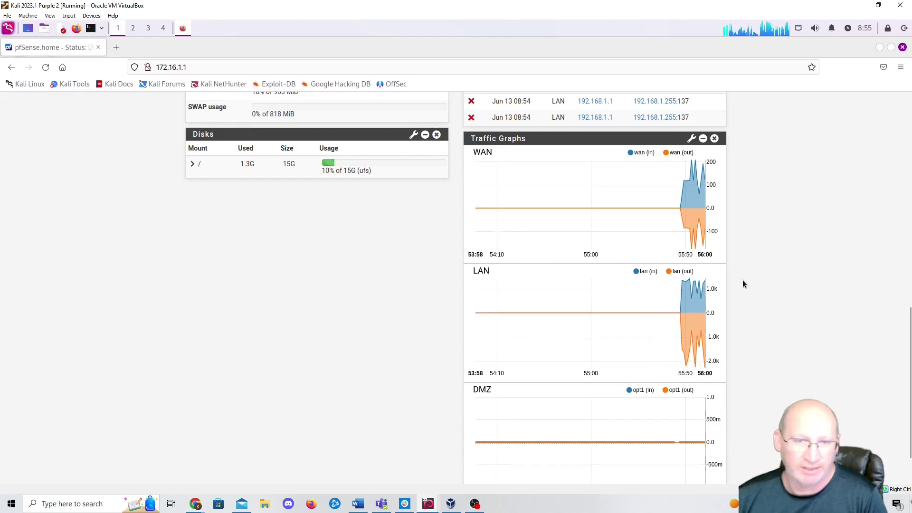
scroll(747, 284, "up", 12)
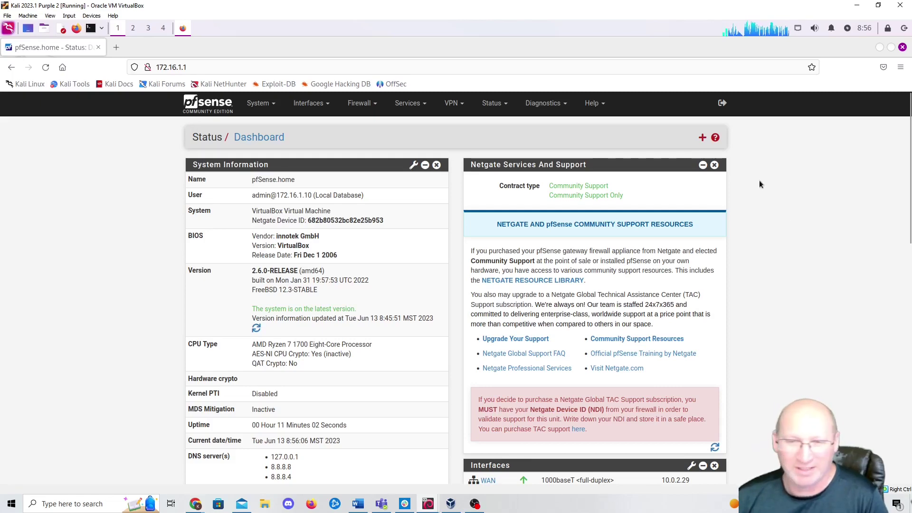
left_click(702, 138)
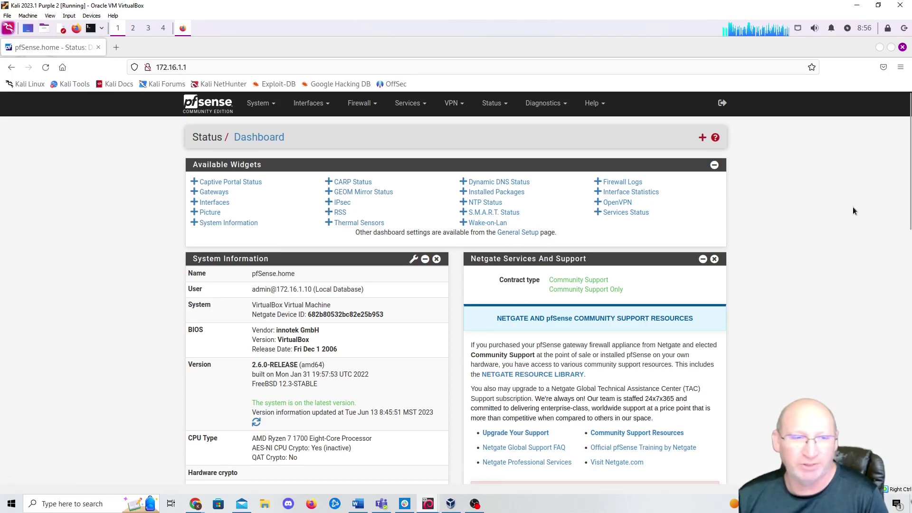
- Search the Package Manager's available packages for snort, then install the snort package and confirm the installation
left_click(273, 108)
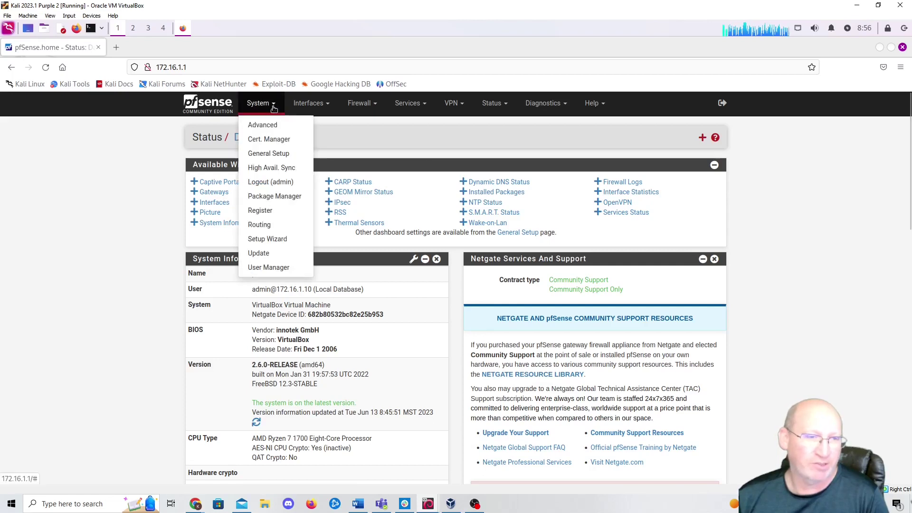
left_click(268, 196)
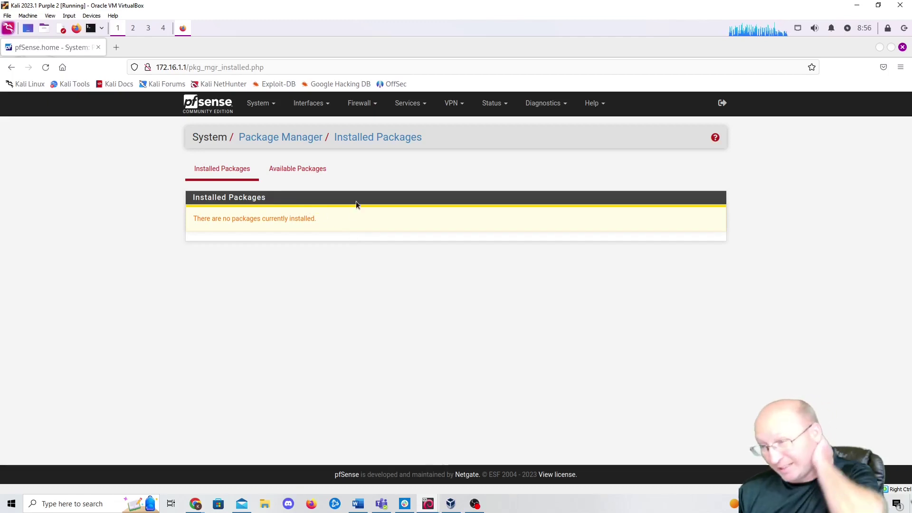
left_click(323, 175)
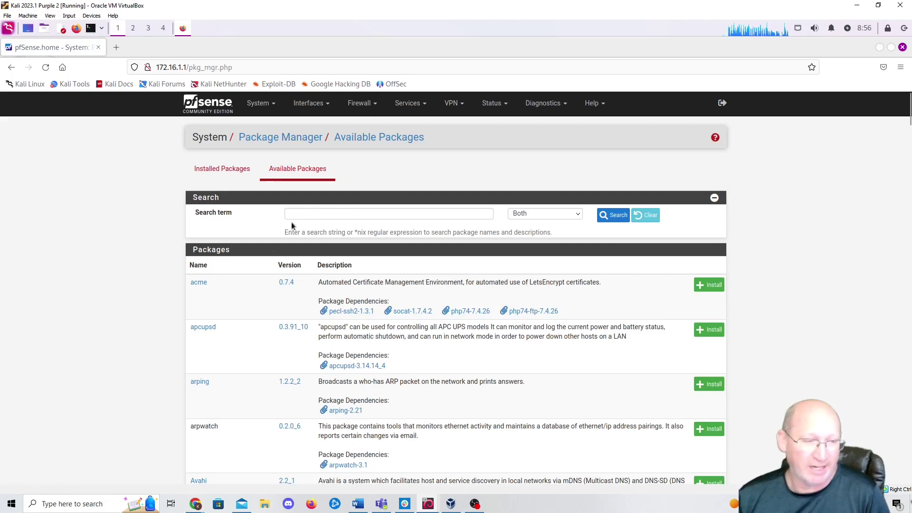
scroll(249, 295, "down", 5)
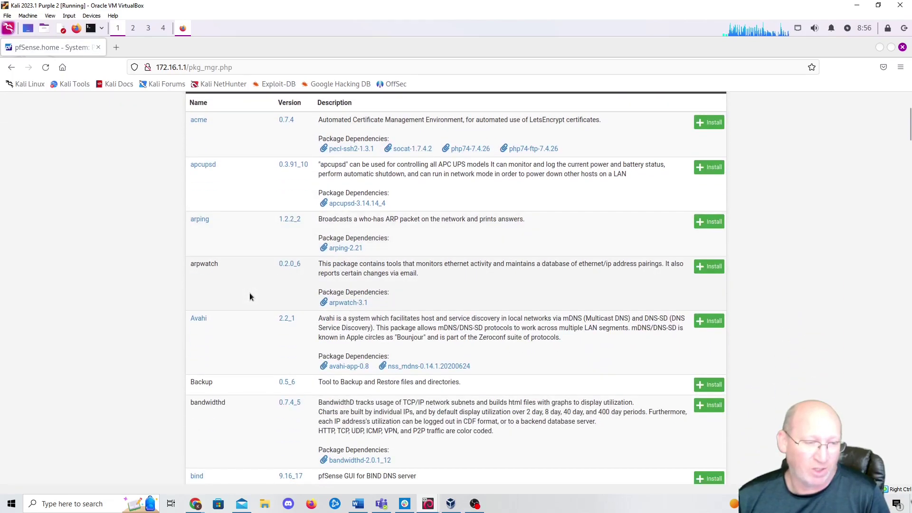
scroll(250, 292, "down", 2)
scroll(249, 292, "up", 7)
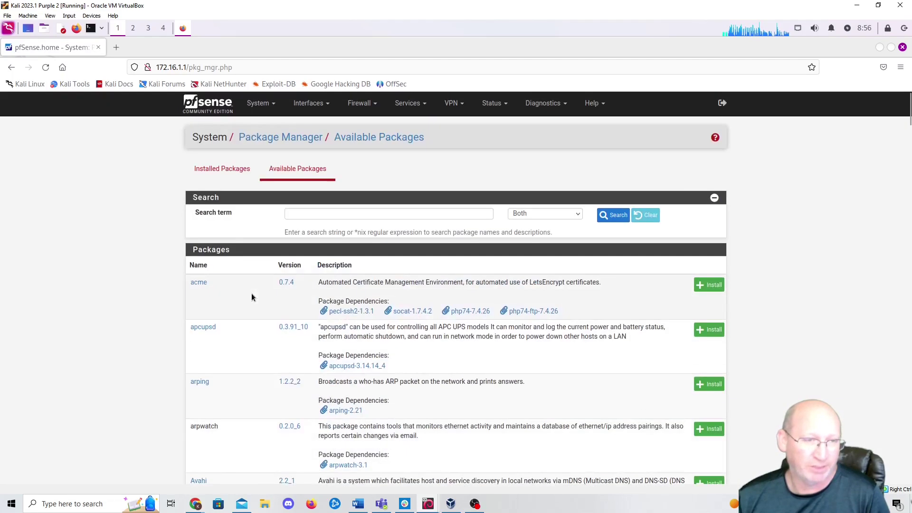
type("snort")
key("Return")
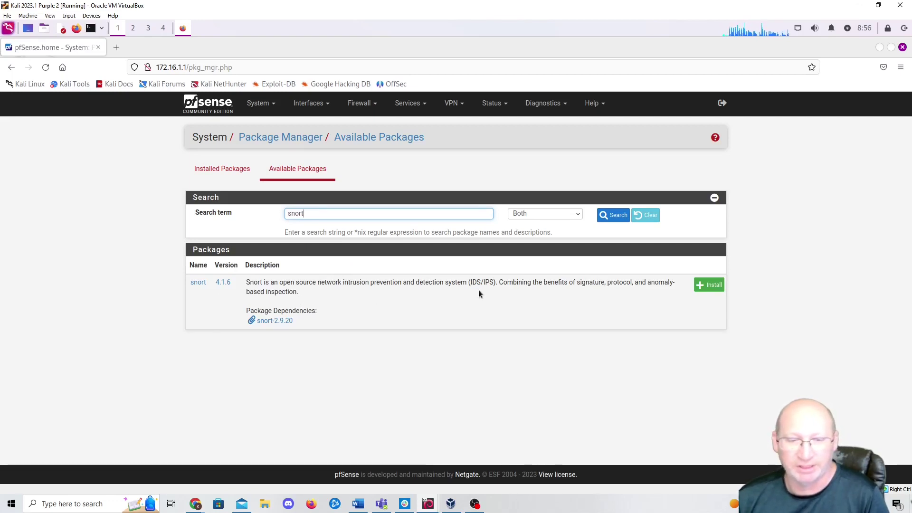
left_click(709, 285)
left_click(219, 218)
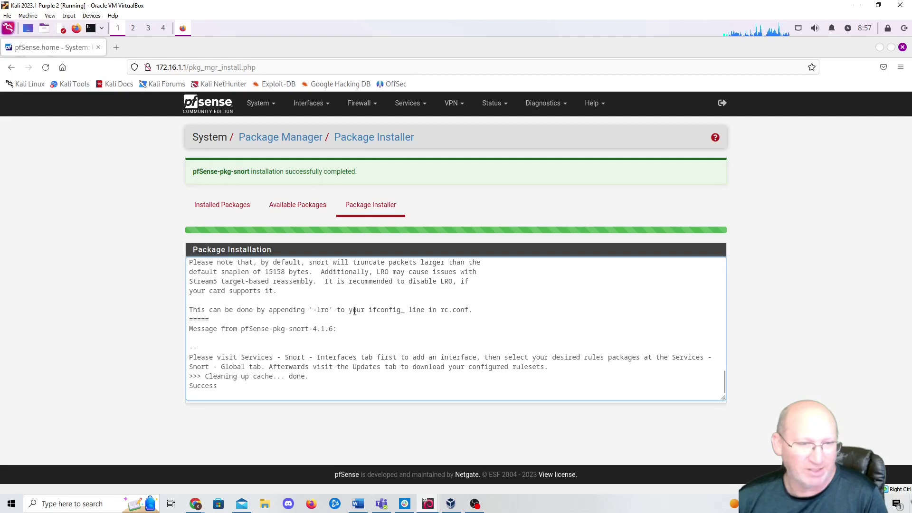
- Go to the Snort service's interface list and start adding an interface for WAN (em0)
left_click(420, 104)
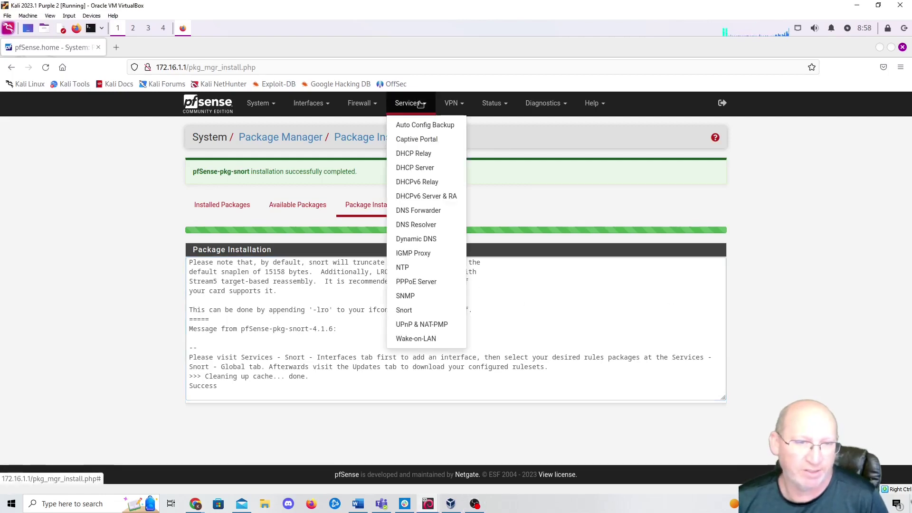
left_click(412, 311)
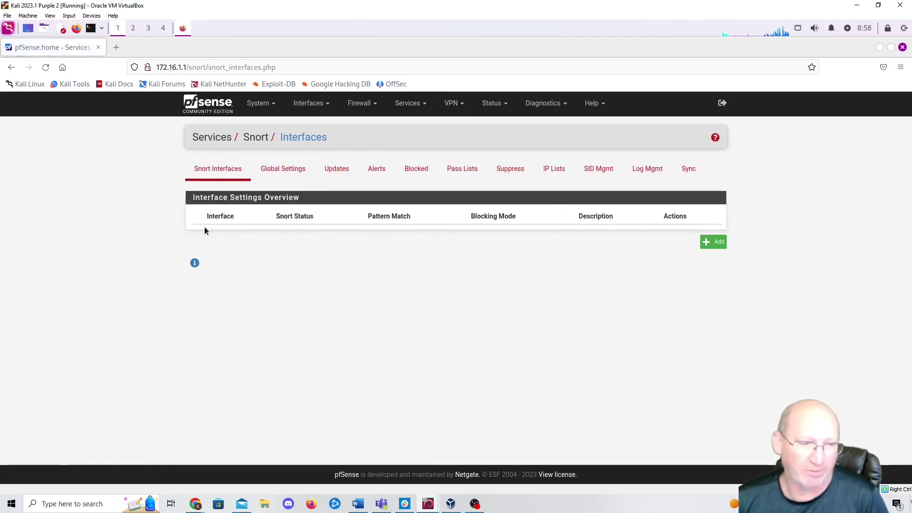
left_click(715, 243)
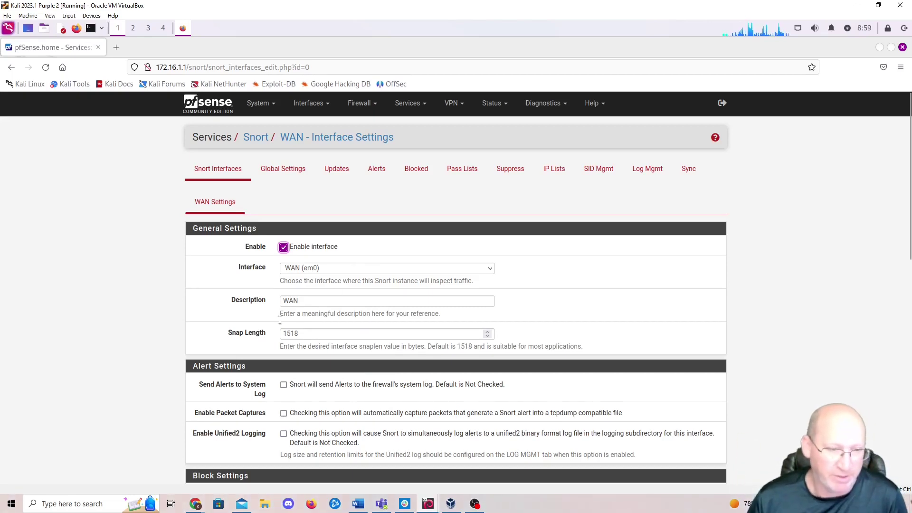
- Enable sending alerts to the system log and automatic packet captures in the WAN interface's alert settings
scroll(220, 307, "down", 2)
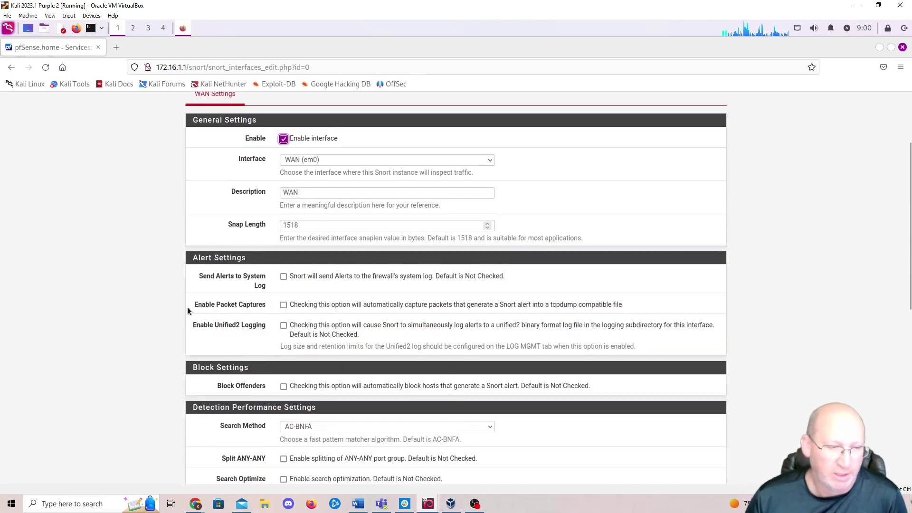
scroll(147, 326, "down", 1)
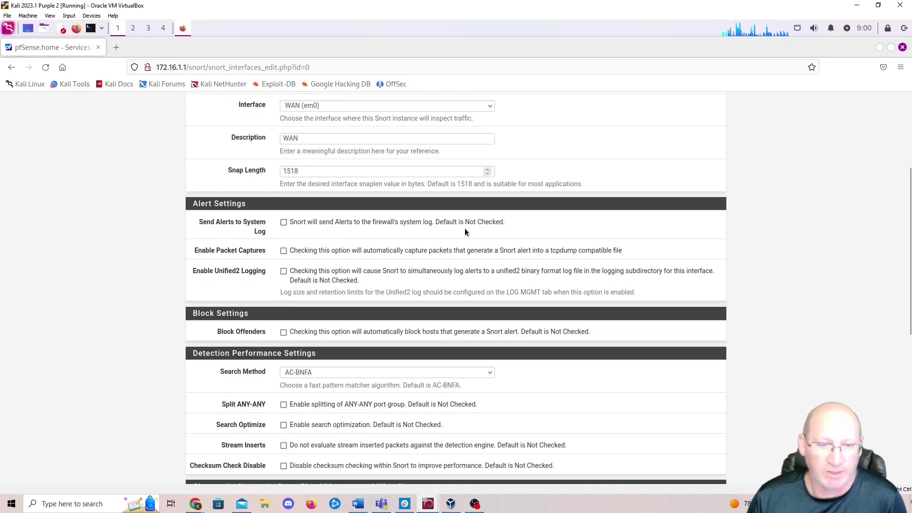
left_click(284, 223)
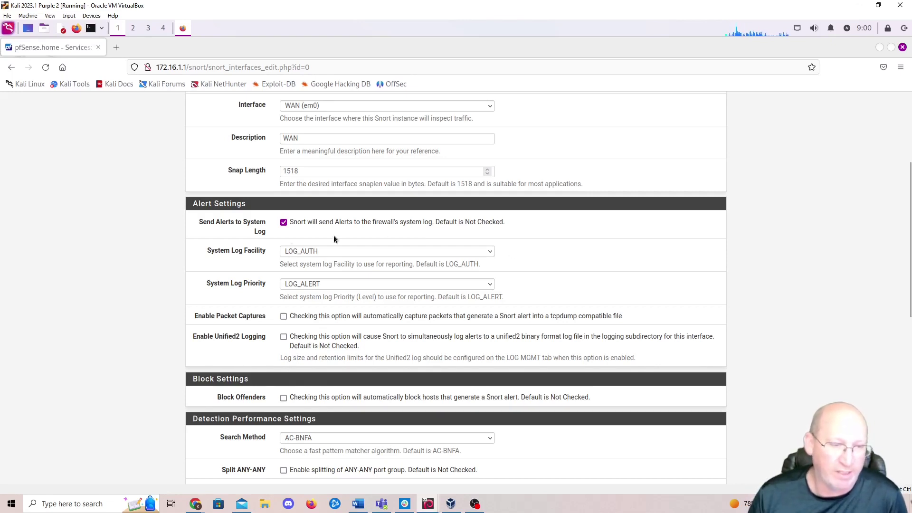
left_click(285, 321)
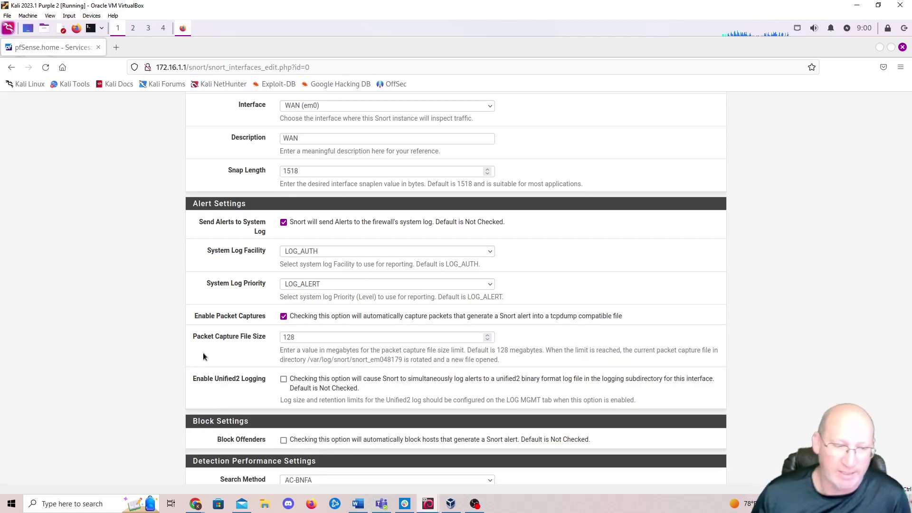
scroll(233, 340, "down", 2)
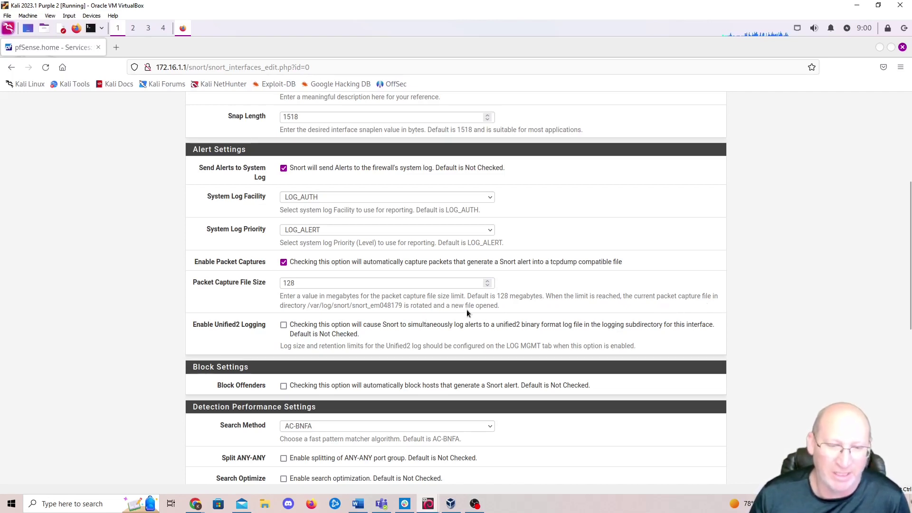
left_click(294, 283)
left_click_drag(294, 283, 272, 282)
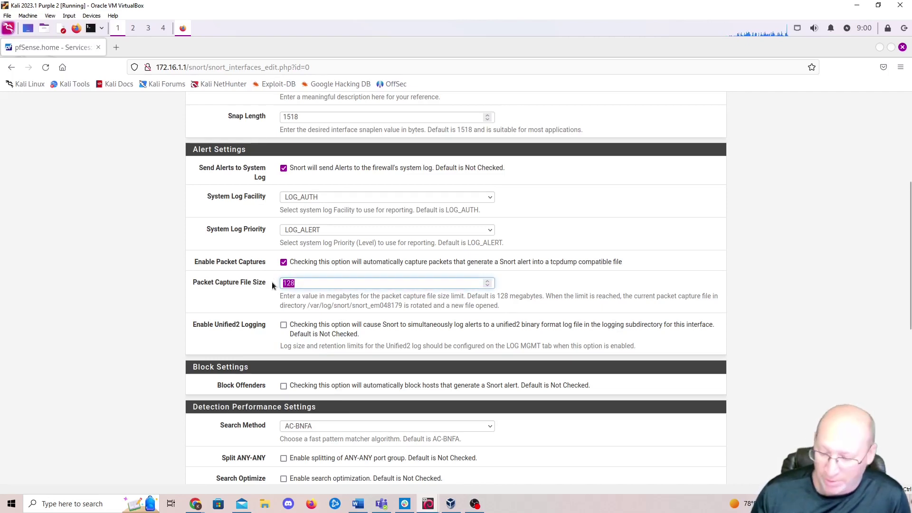
left_click(247, 298)
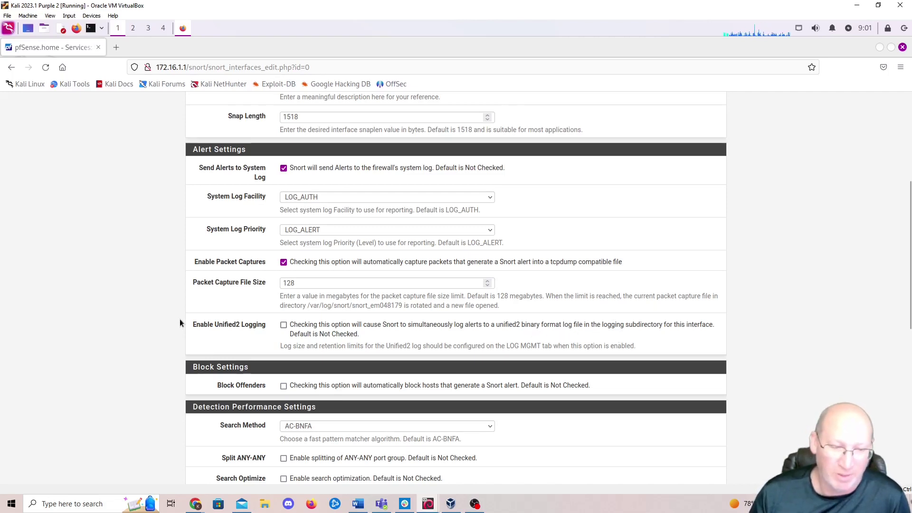
scroll(183, 323, "down", 2)
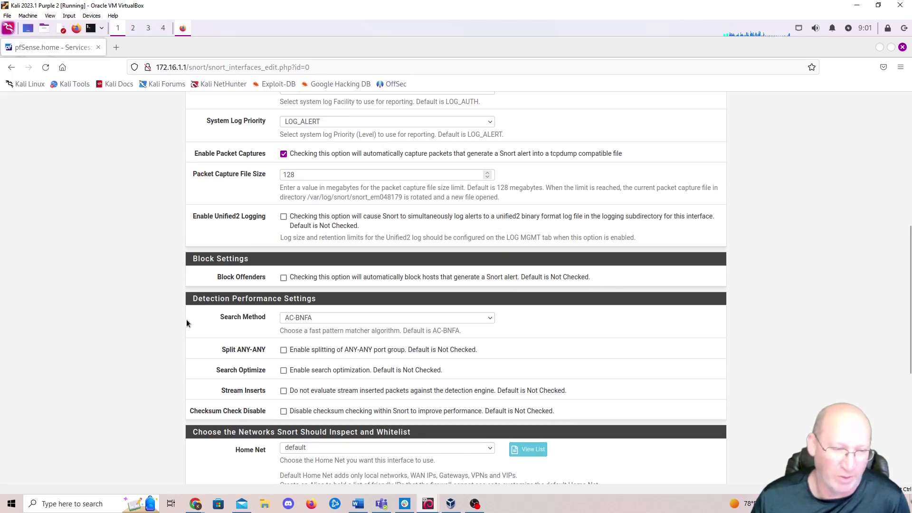
- Enable search optimization for the WAN interface, keep Home Net at default, and save the interface settings
scroll(203, 321, "down", 2)
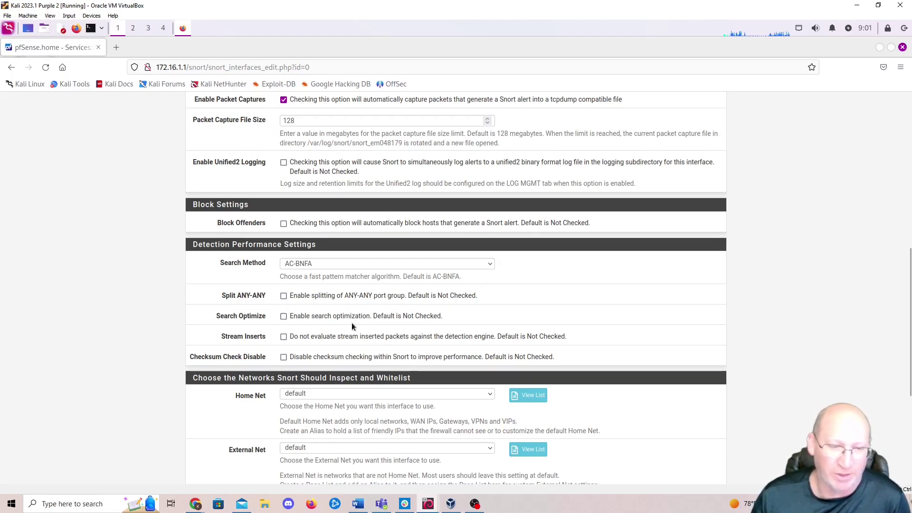
left_click(284, 317)
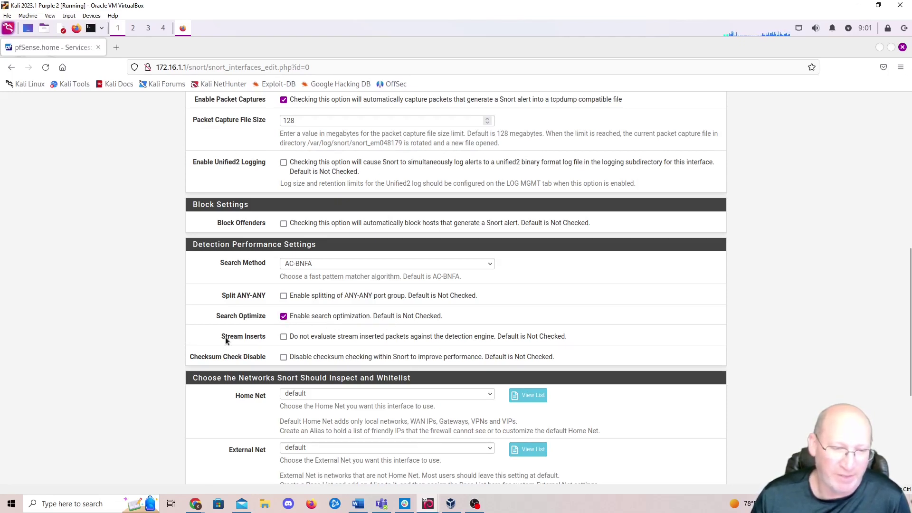
scroll(224, 336, "down", 2)
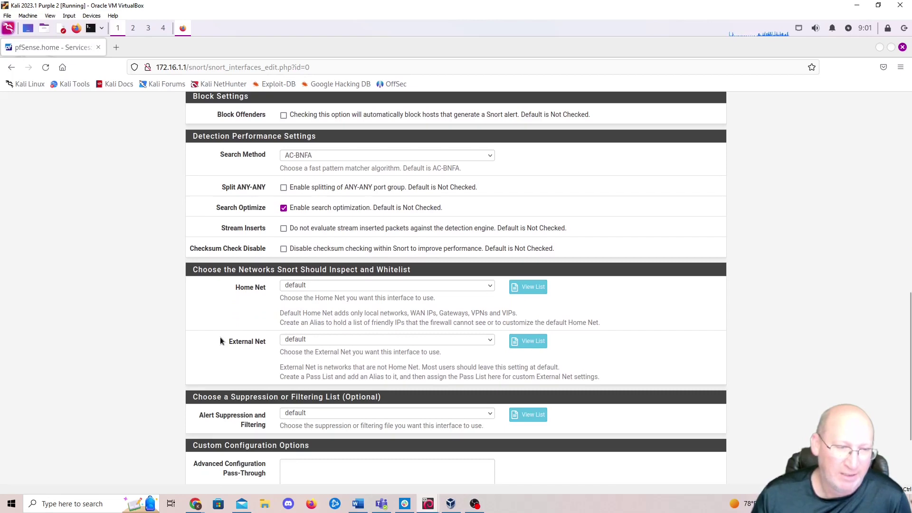
left_click(349, 285)
left_click(349, 285)
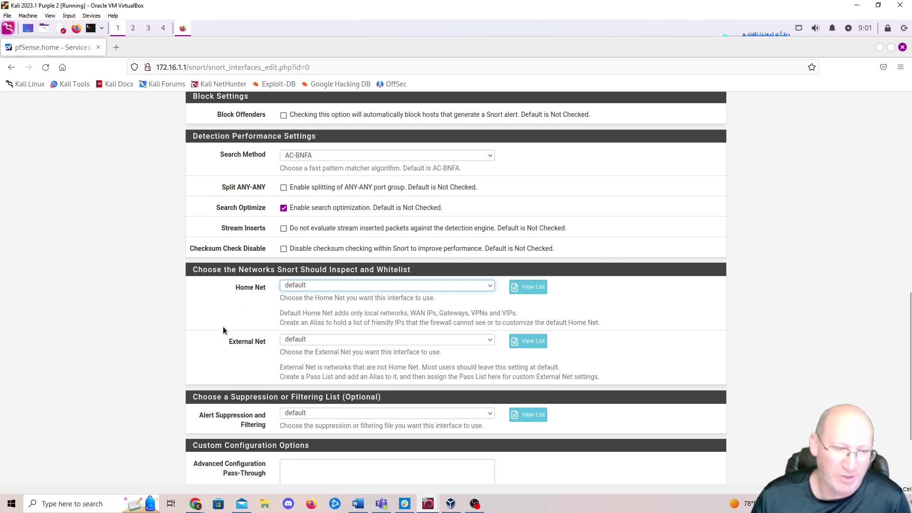
scroll(225, 324, "down", 3)
left_click(291, 434)
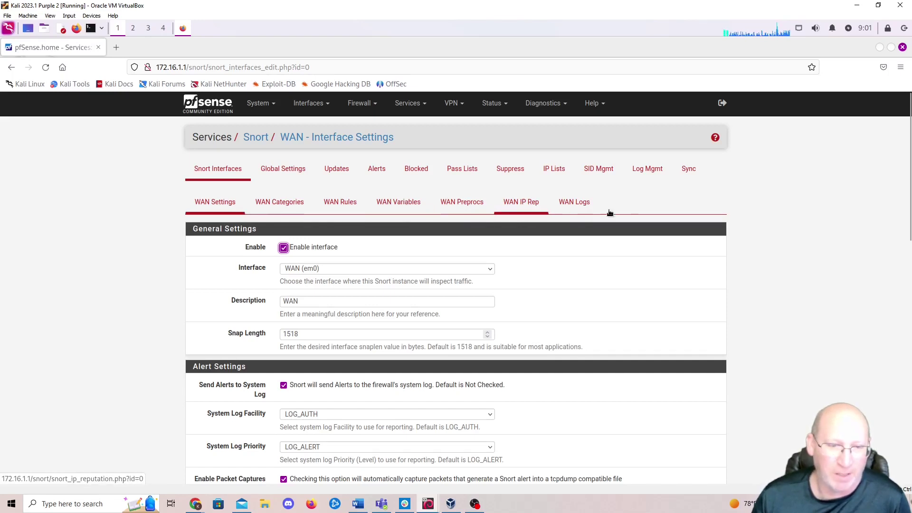
- Review the WAN interface's rule categories, rules, variables and preprocessor settings
left_click(280, 204)
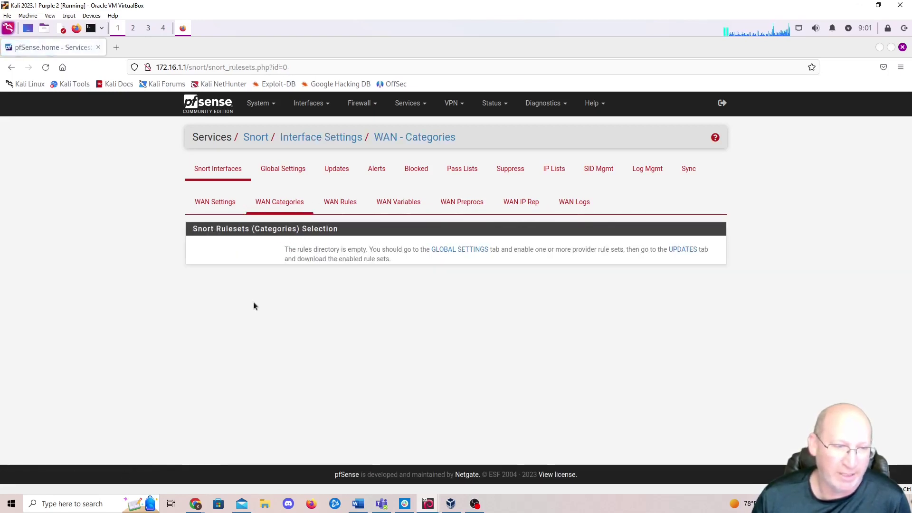
left_click(341, 213)
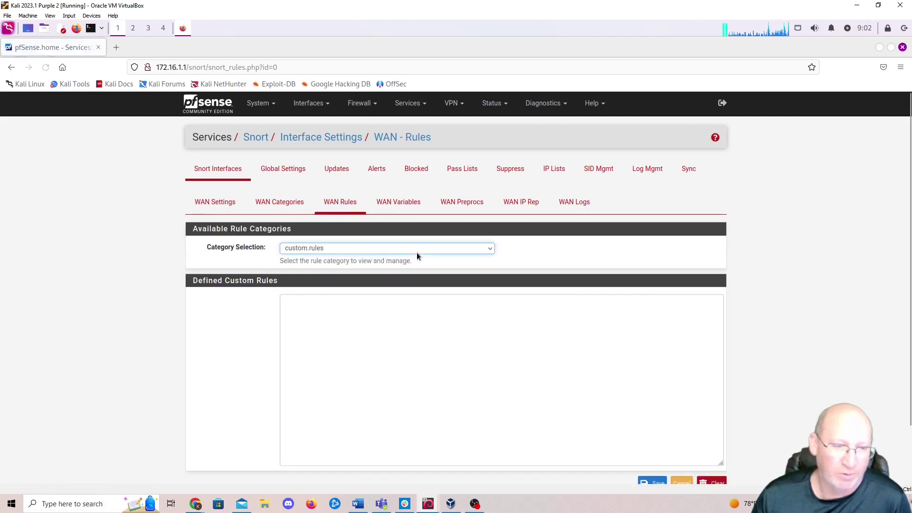
left_click(427, 249)
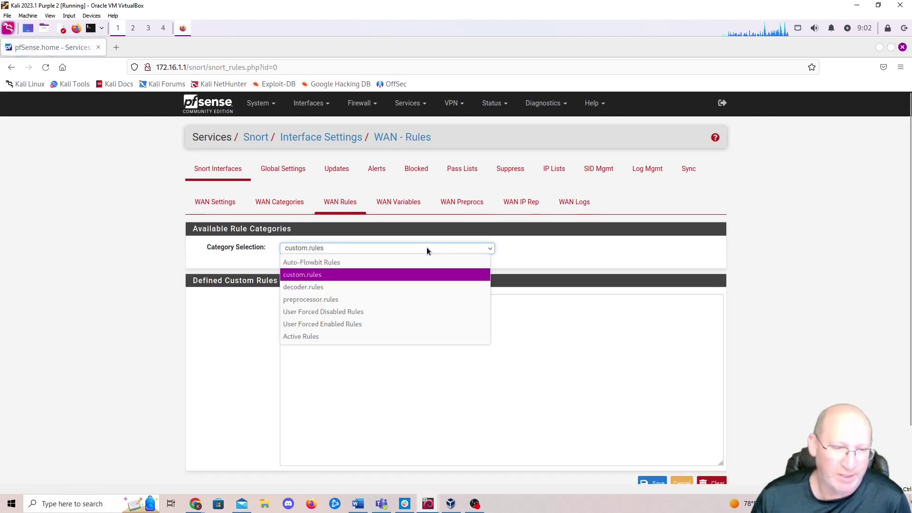
left_click(426, 248)
left_click(413, 212)
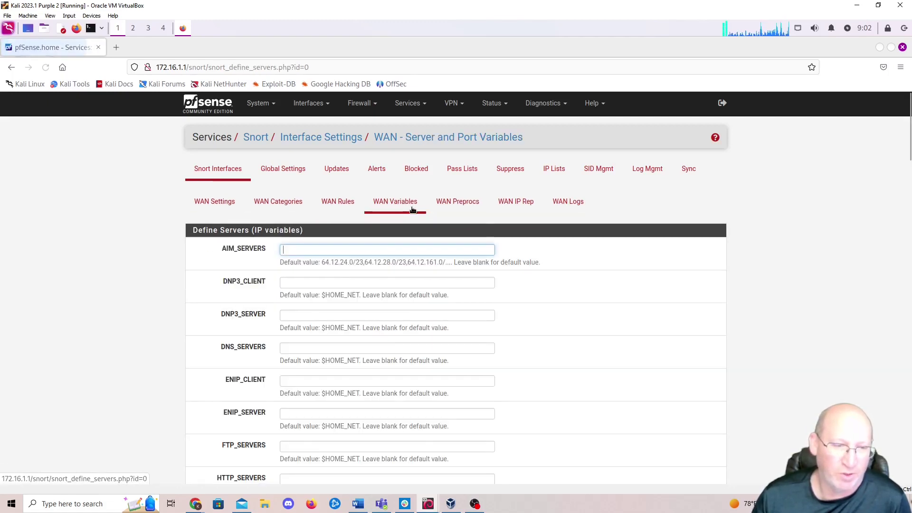
left_click(458, 202)
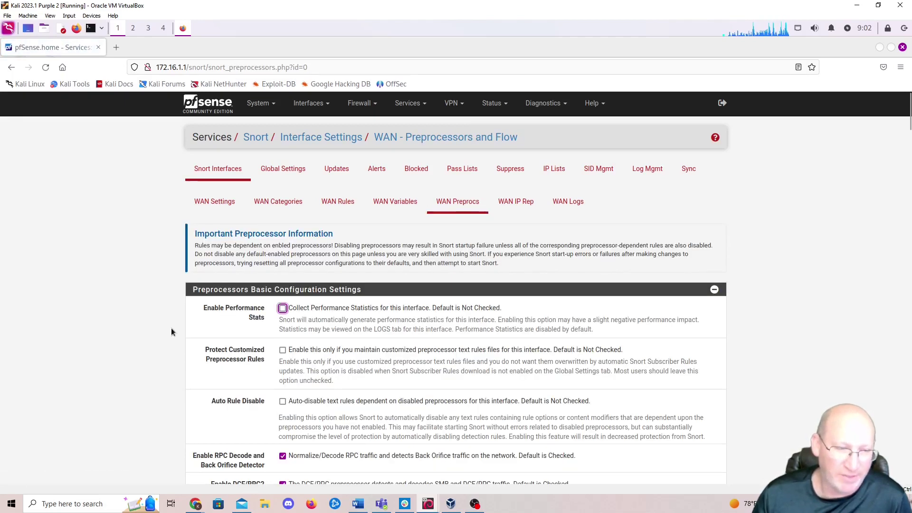
scroll(172, 333, "down", 8)
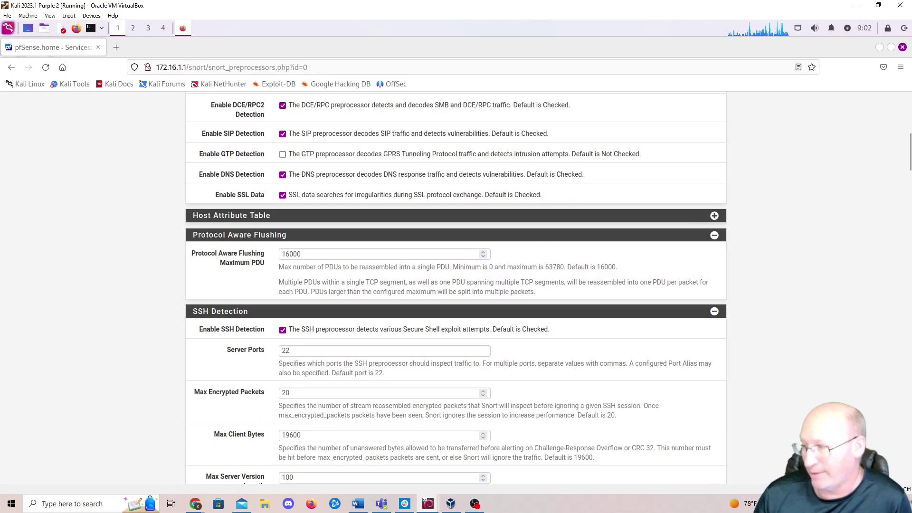
scroll(228, 190, "up", 8)
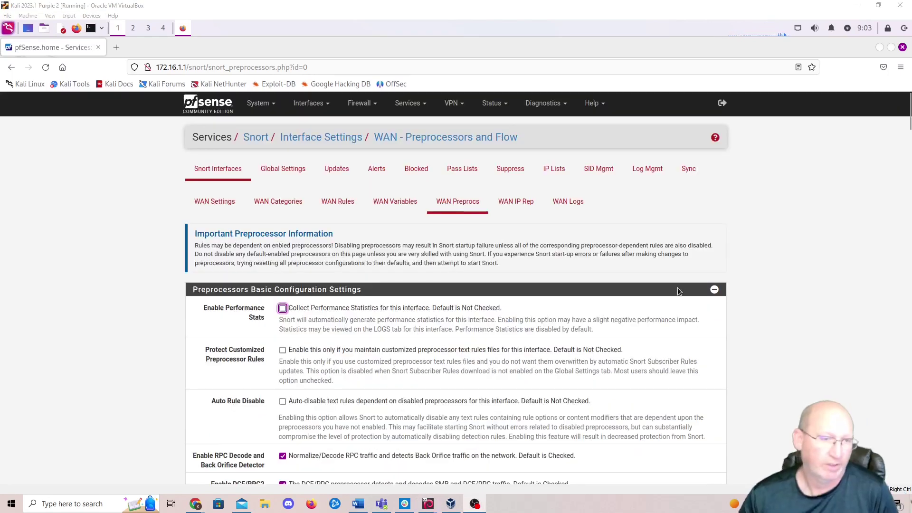
- Enable the Snort VRT rules download in Snort's global settings and visit snort.org for the registered-user Oinkmaster code
left_click(289, 171)
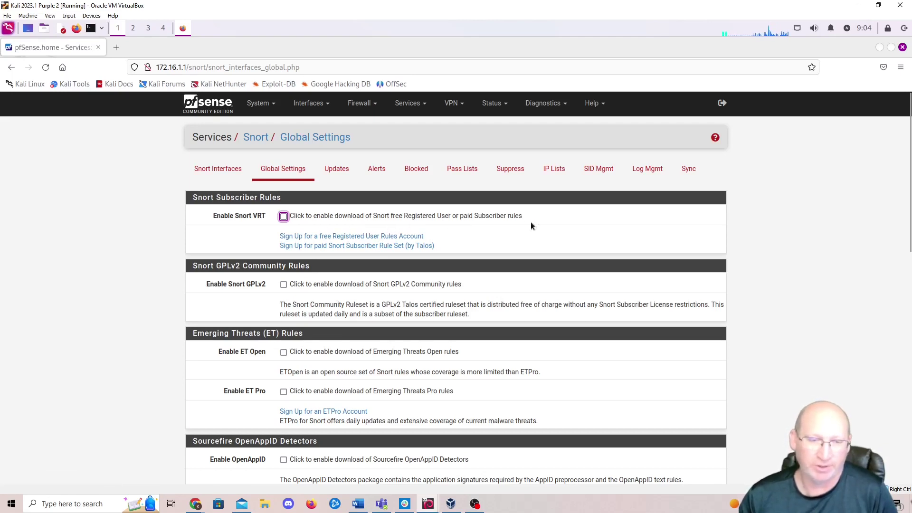
left_click(283, 217)
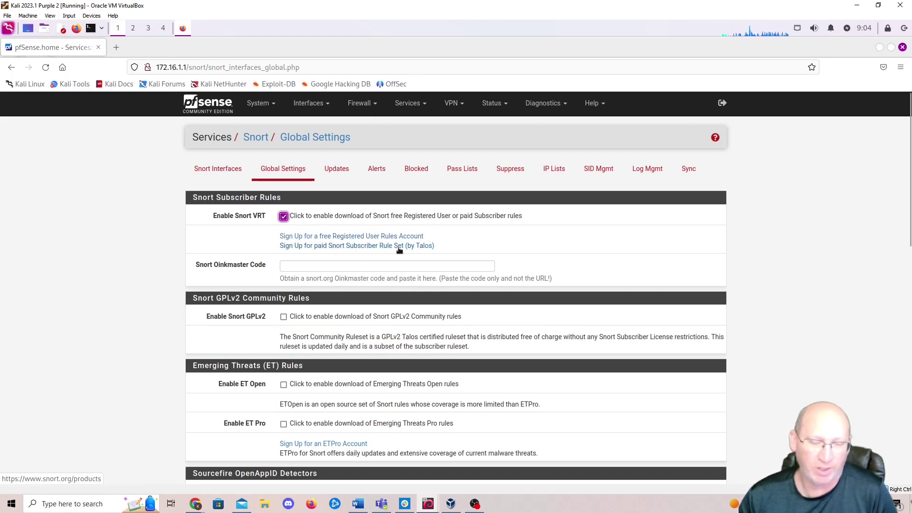
left_click(336, 236)
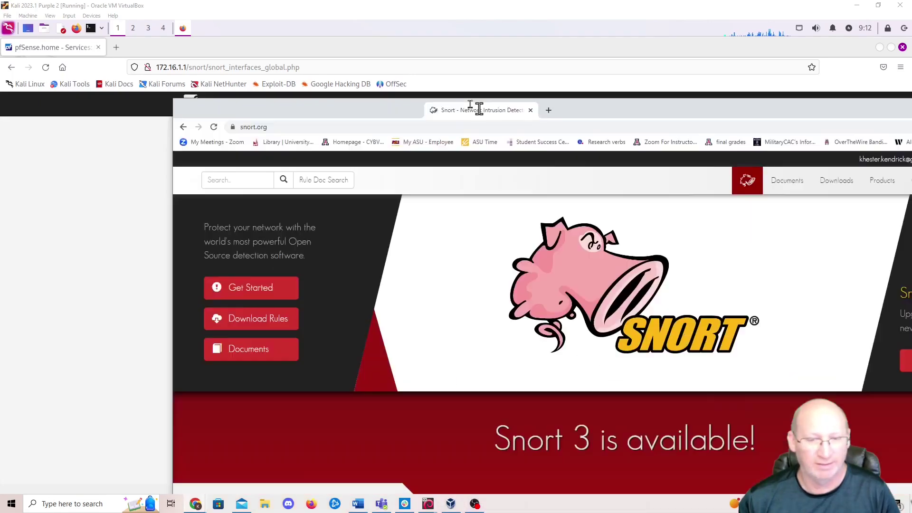
left_click_drag(473, 106, 342, 64)
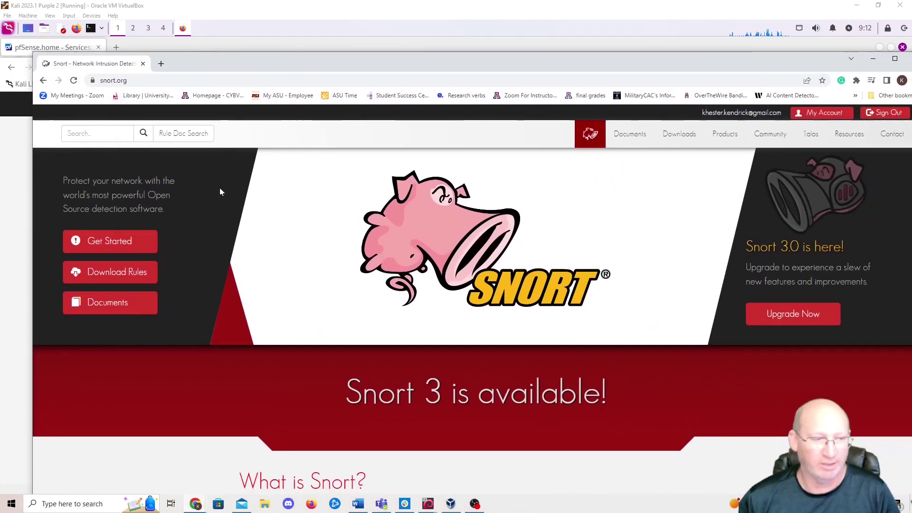
left_click(21, 121)
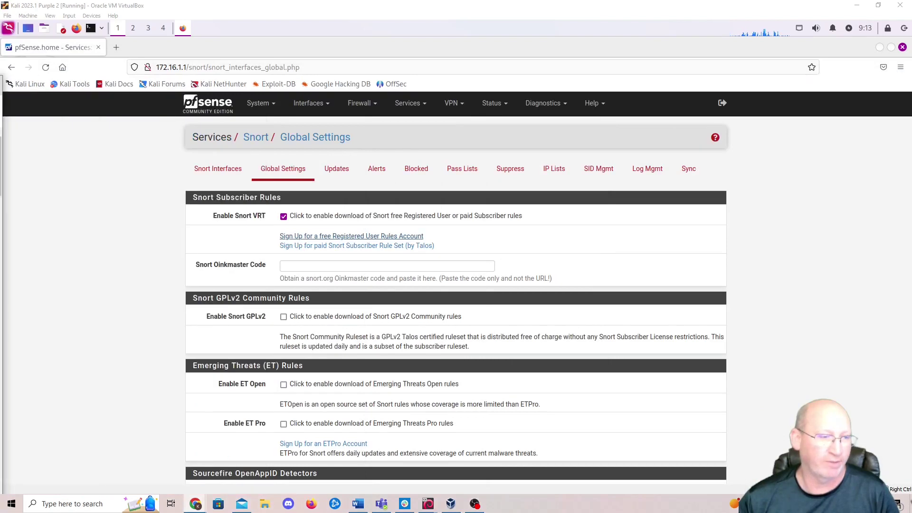
left_click(325, 266)
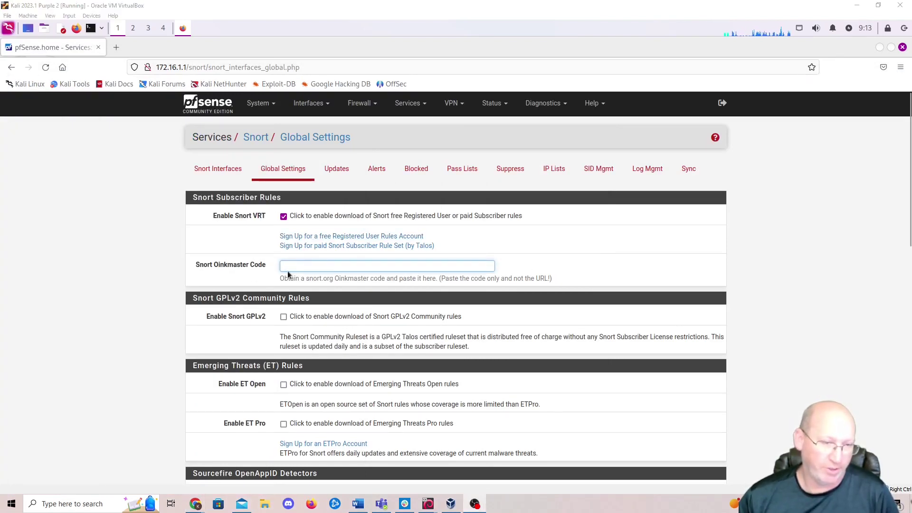
- Enable the Snort GPLv2 Community and Emerging Threats Open rule downloads, leaving ET Pro disabled
scroll(387, 286, "down", 3)
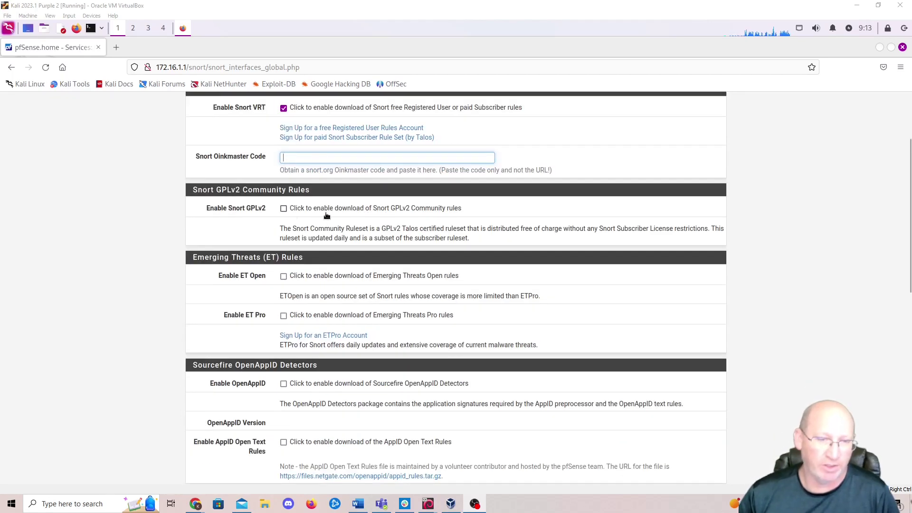
left_click(284, 209)
left_click(284, 276)
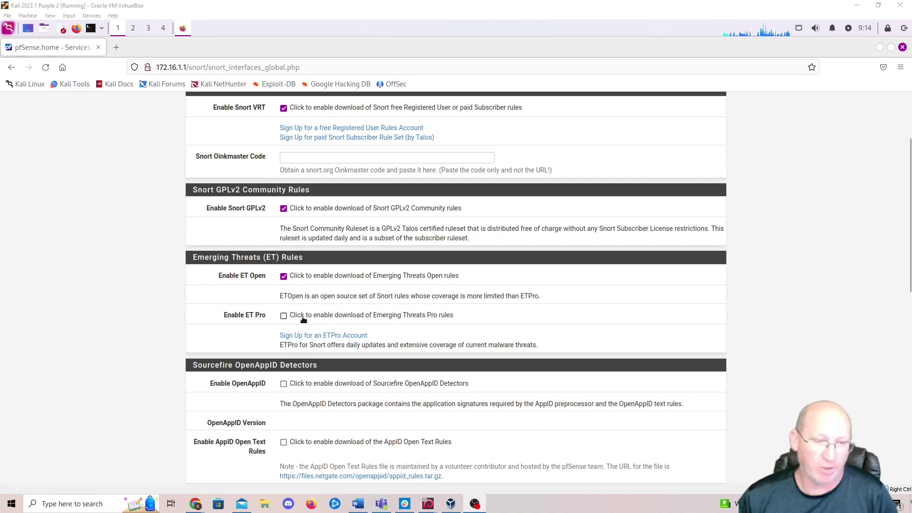
left_click(285, 317)
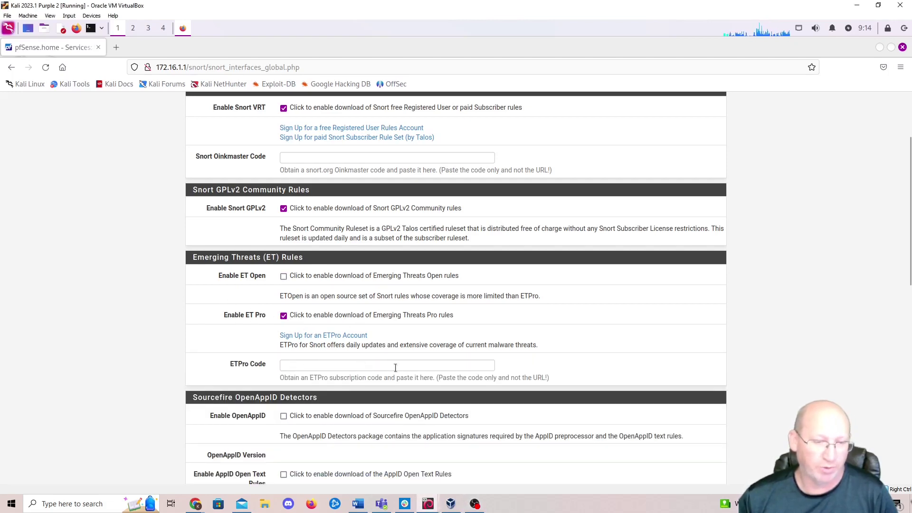
left_click(284, 317)
left_click(284, 277)
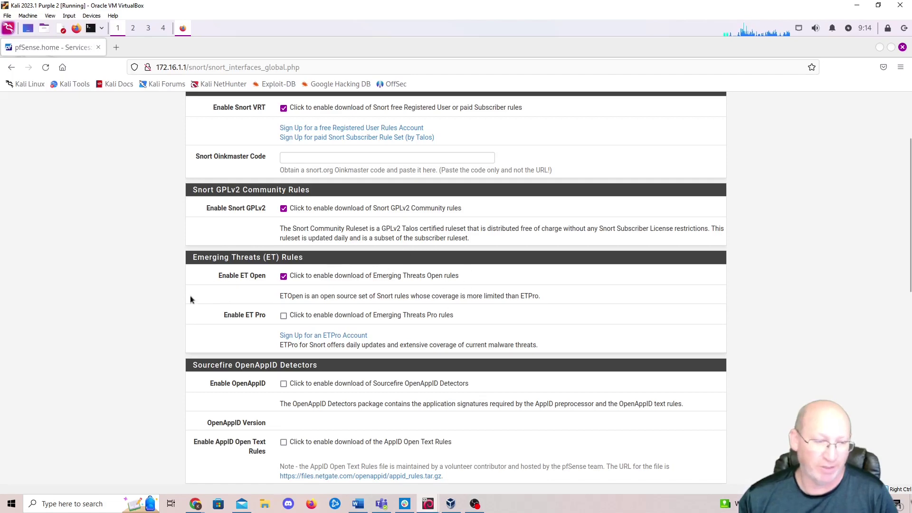
- Enable downloads of the Sourcefire OpenAppID Detectors and the FEODO Tracker Botnet C2 IP rules
scroll(141, 340, "down", 3)
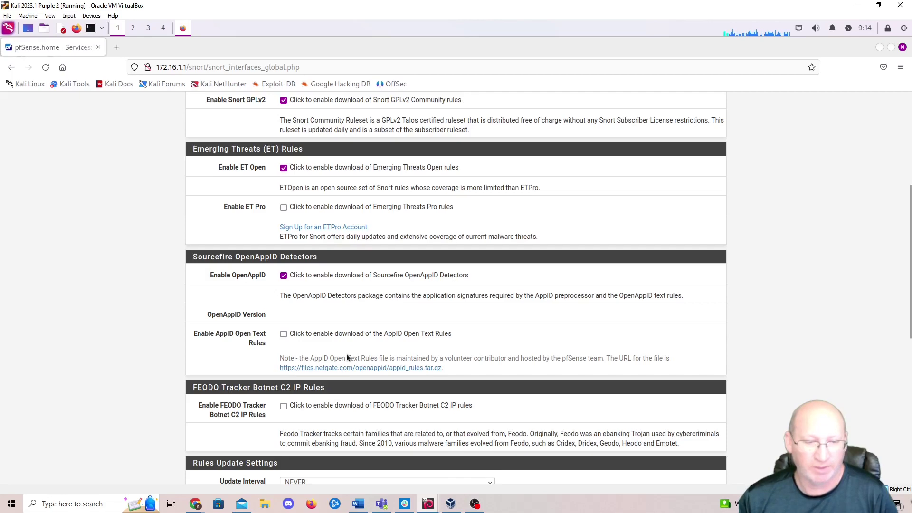
scroll(252, 344, "down", 3)
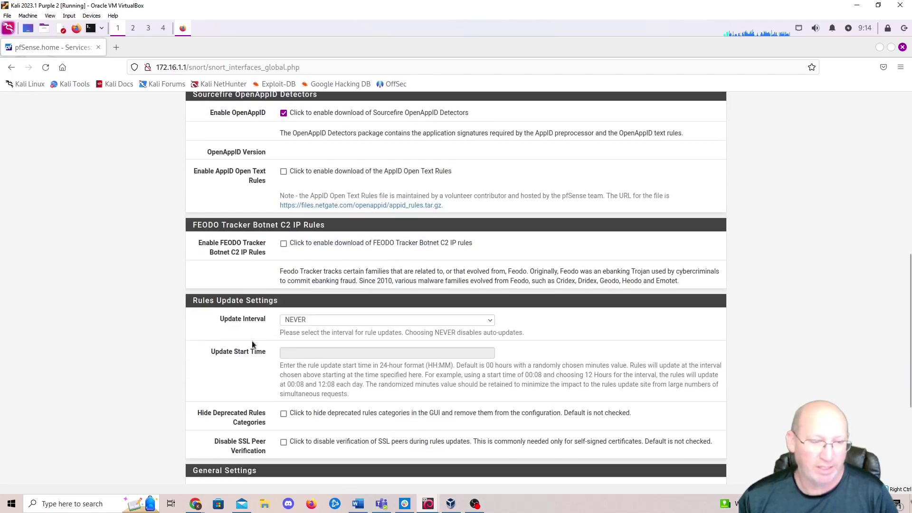
left_click(284, 245)
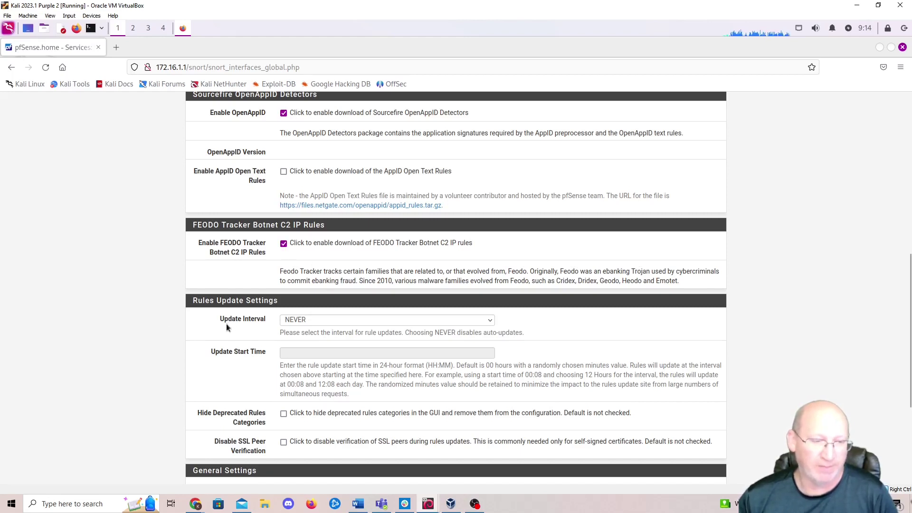
- Set the Snort rules update interval to 7 DAYS
scroll(226, 324, "down", 1)
left_click(325, 266)
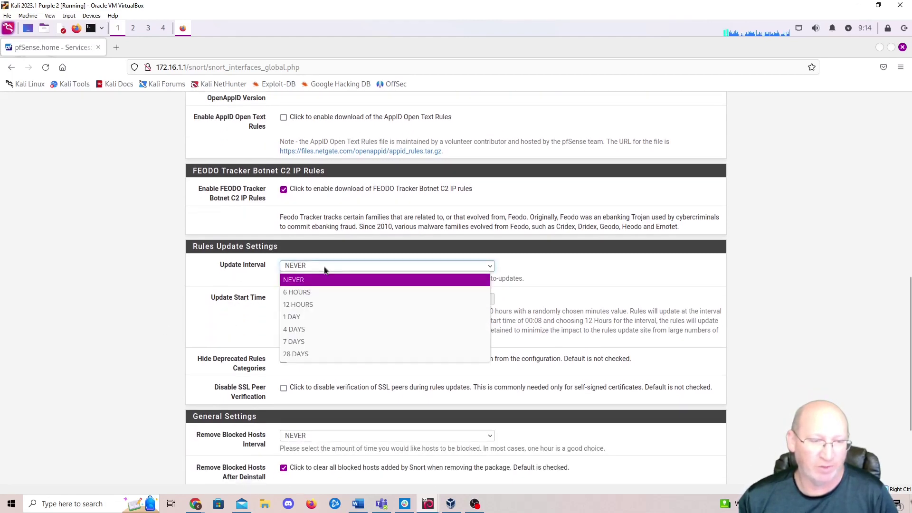
left_click(314, 340)
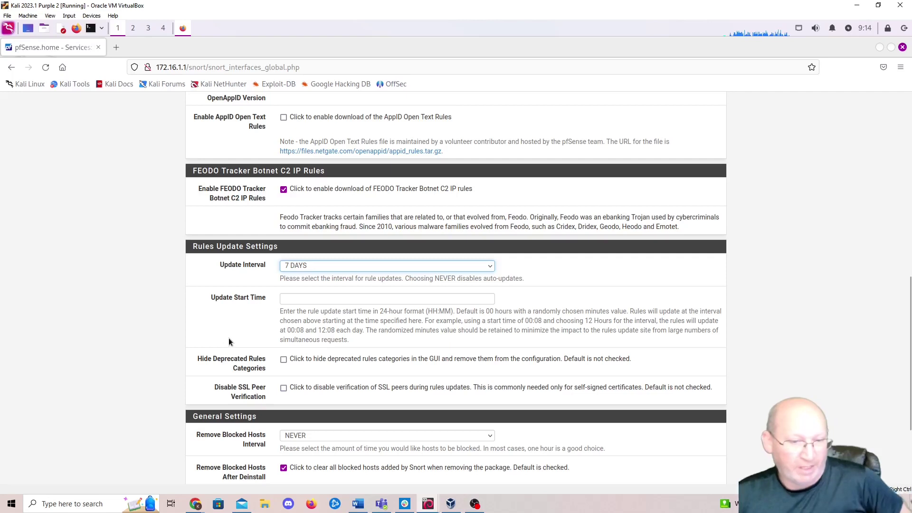
- Set the rules update start time to 01:22
left_click(297, 298)
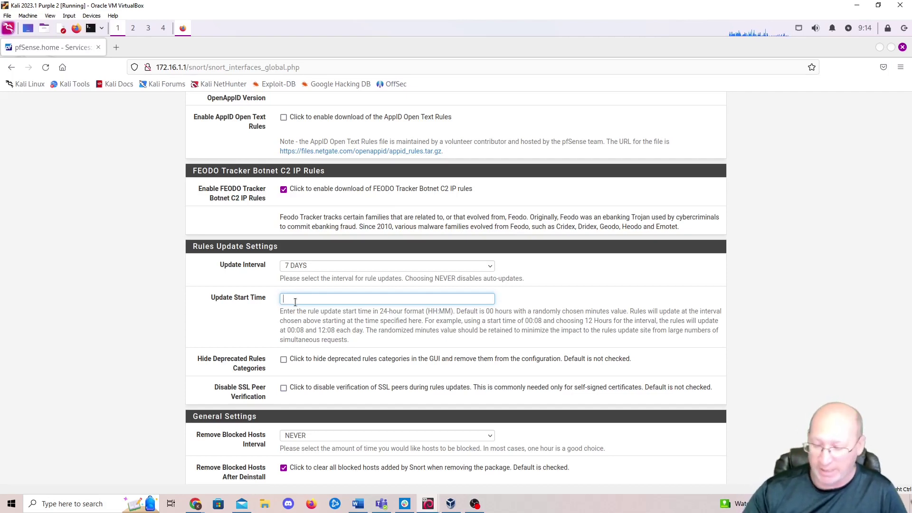
type("01:01")
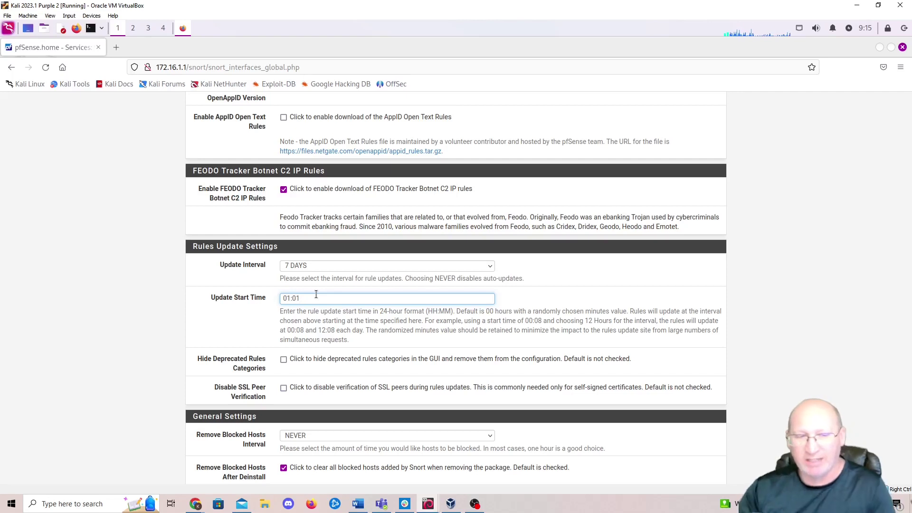
key("BackSpace")
key("BackSpace")
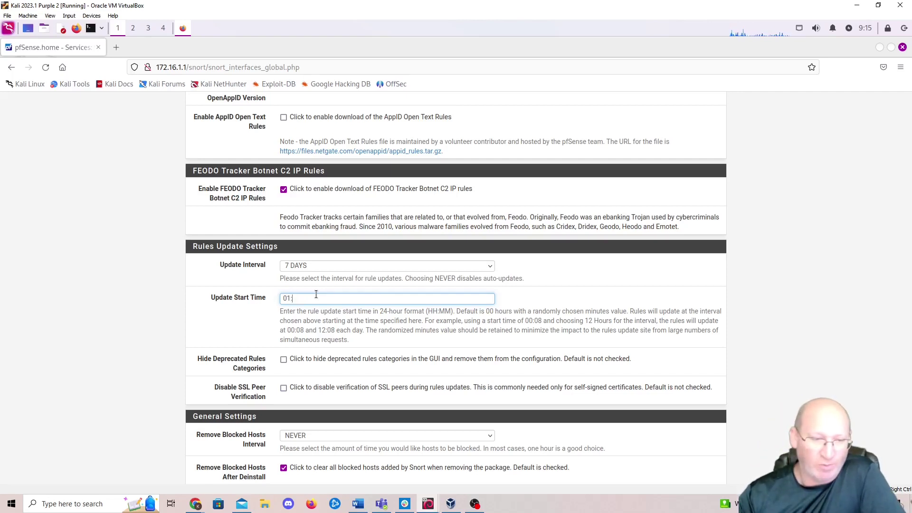
type("15")
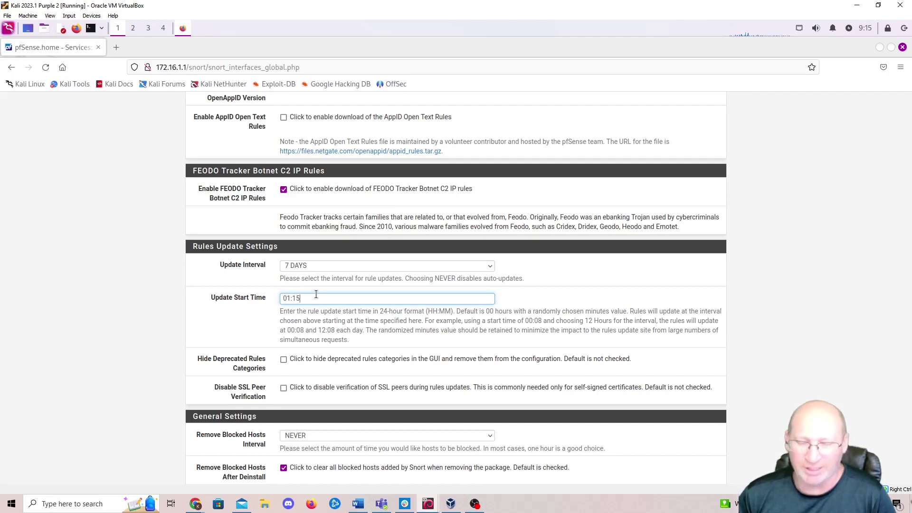
key("BackSpace")
key("BackSpace")
type("22")
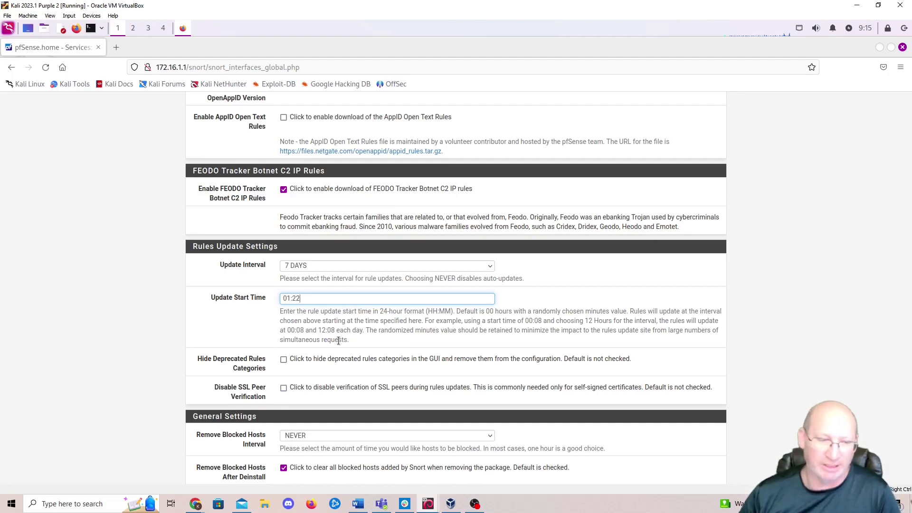
key("BackSpace")
type("5")
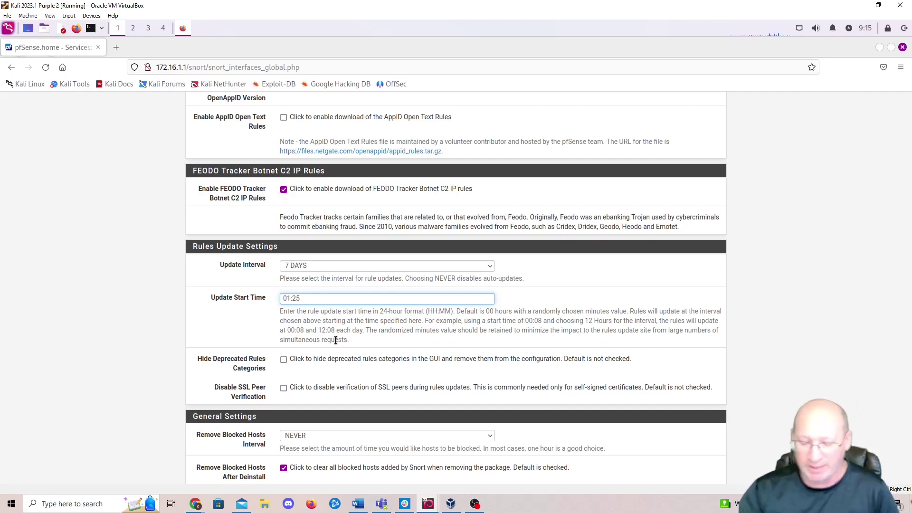
key("BackSpace")
type("2")
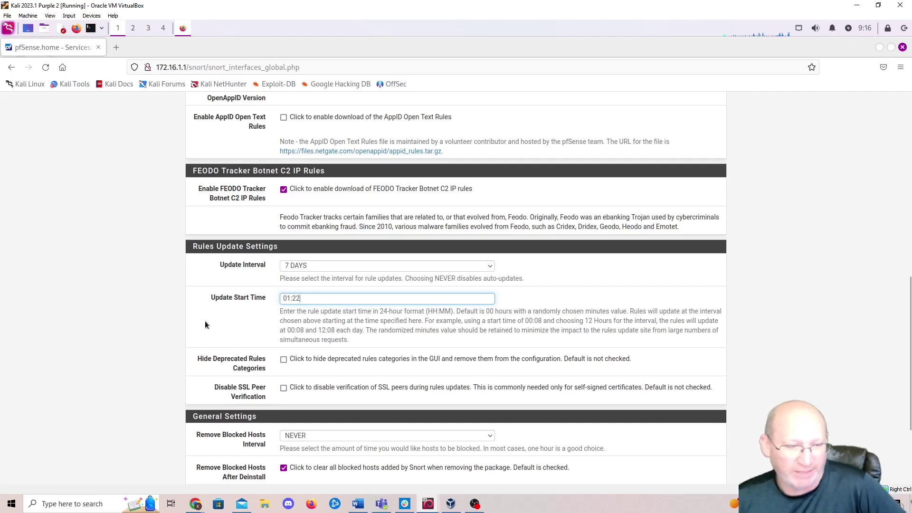
scroll(204, 323, "down", 3)
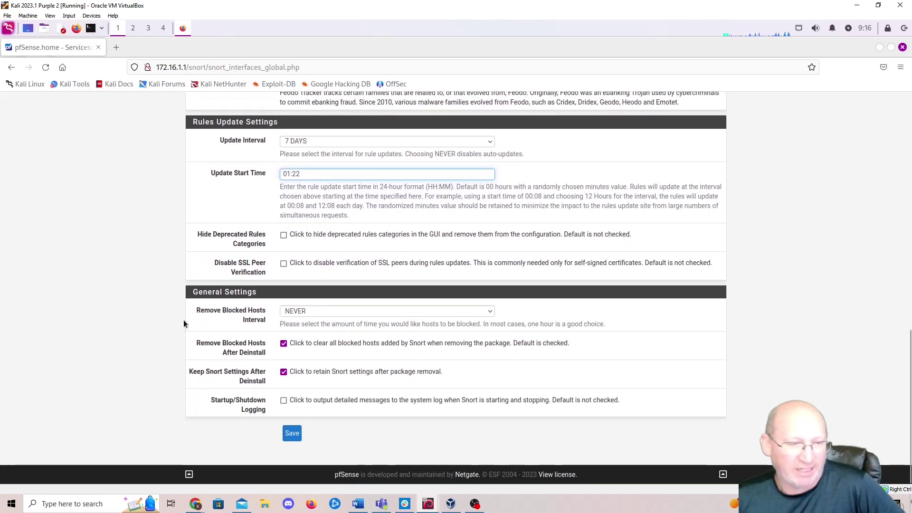
- Save the Snort global settings with the selected rule downloads and update schedule
left_click(292, 436)
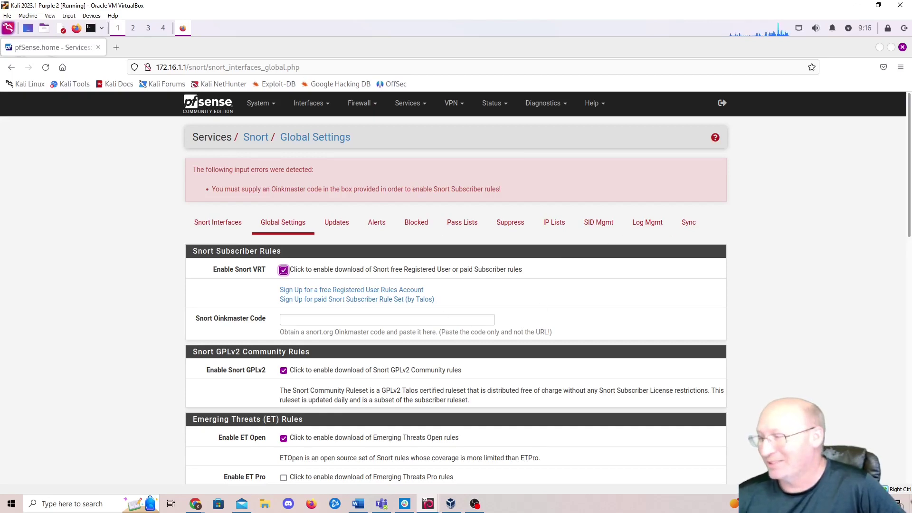
scroll(828, 383, "down", 20)
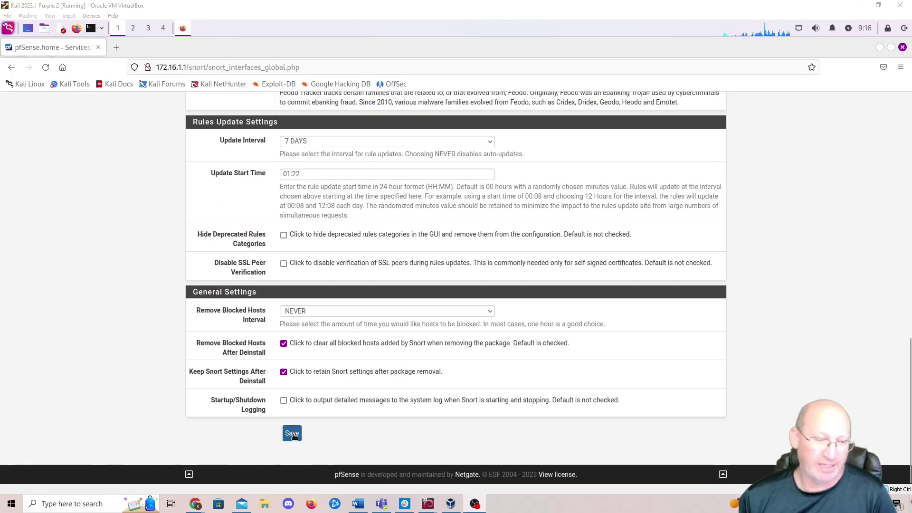
left_click(292, 435)
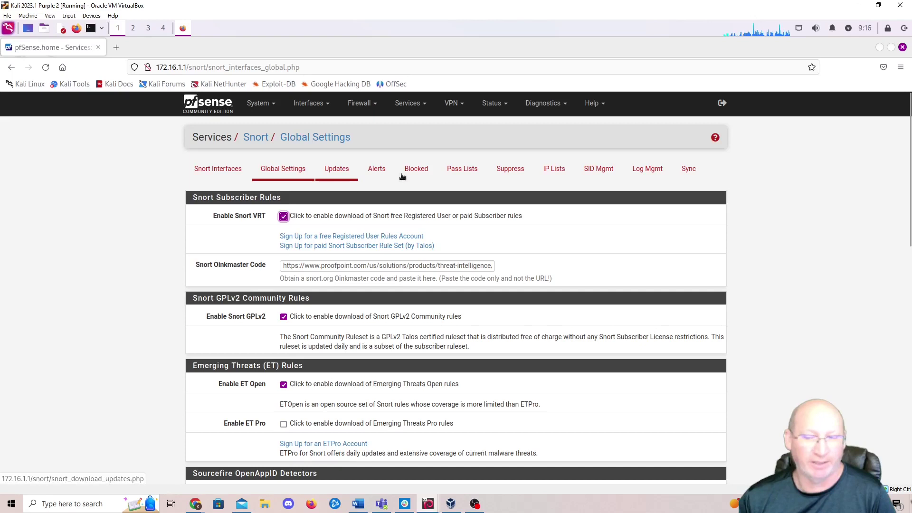
- Update the enabled Snort rule sets, check their MD5 signatures and dates, and force a fresh download of the rules
left_click(334, 172)
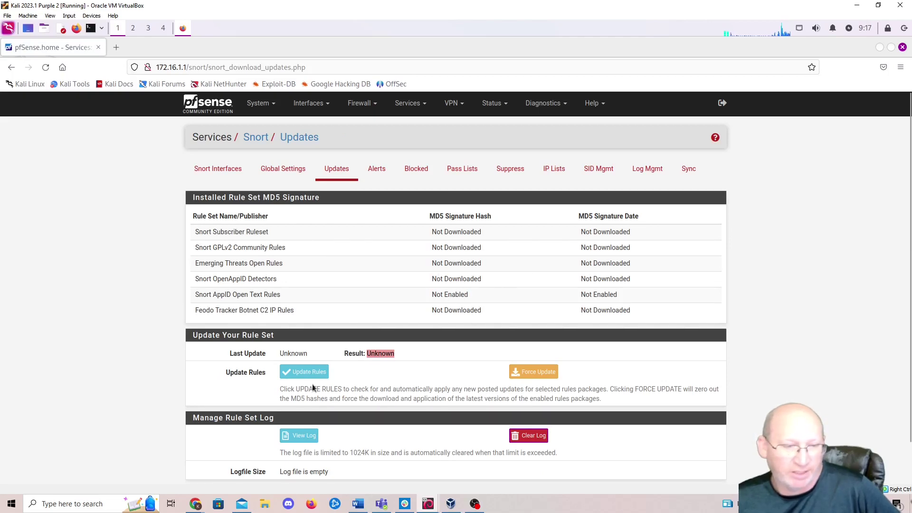
left_click(305, 374)
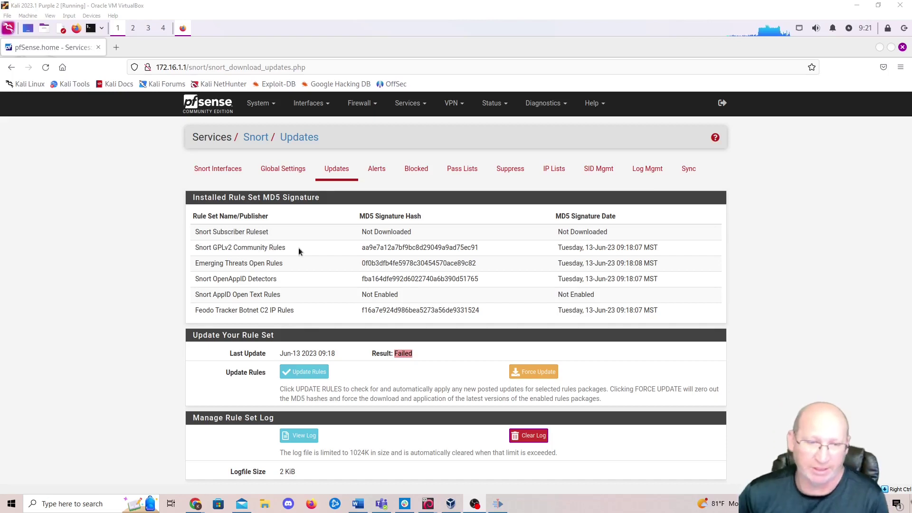
left_click_drag(346, 248, 658, 282)
left_click(578, 275)
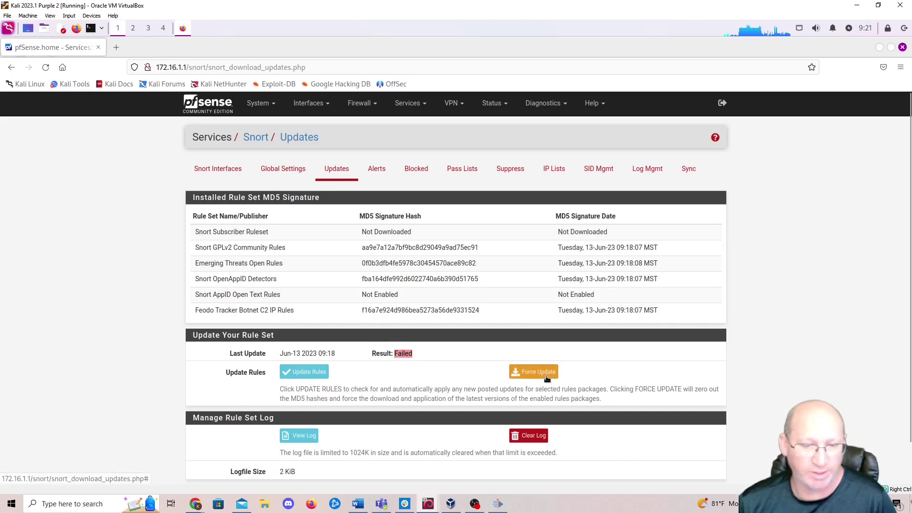
left_click(516, 372)
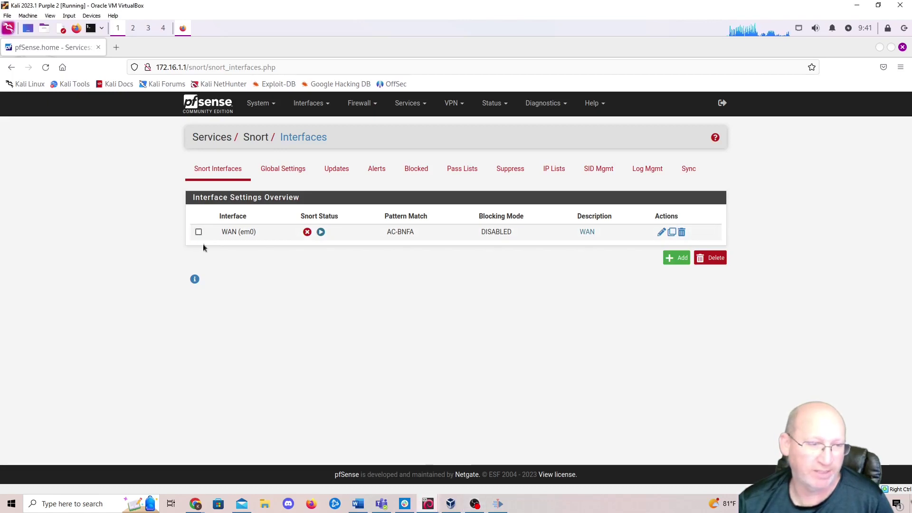
- Select the WAN (em0) interface in the Snort interfaces overview and start Snort on it
left_click(199, 232)
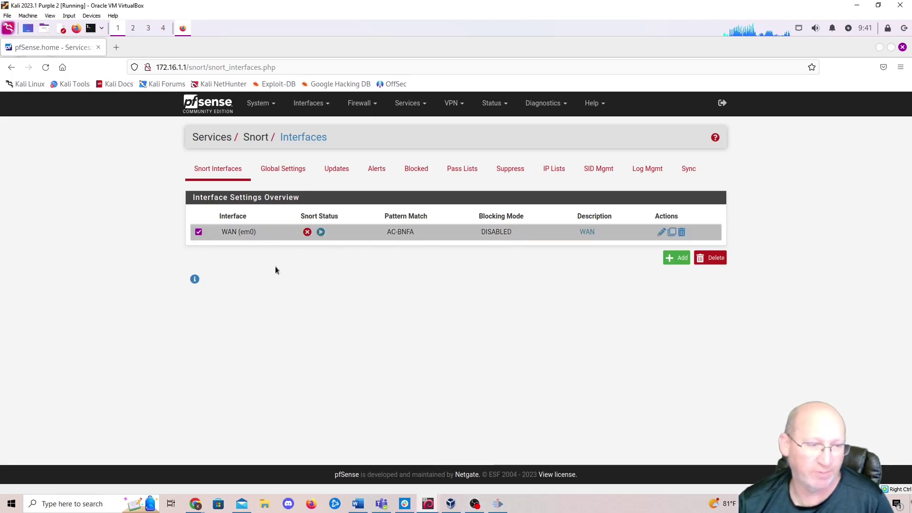
left_click(321, 232)
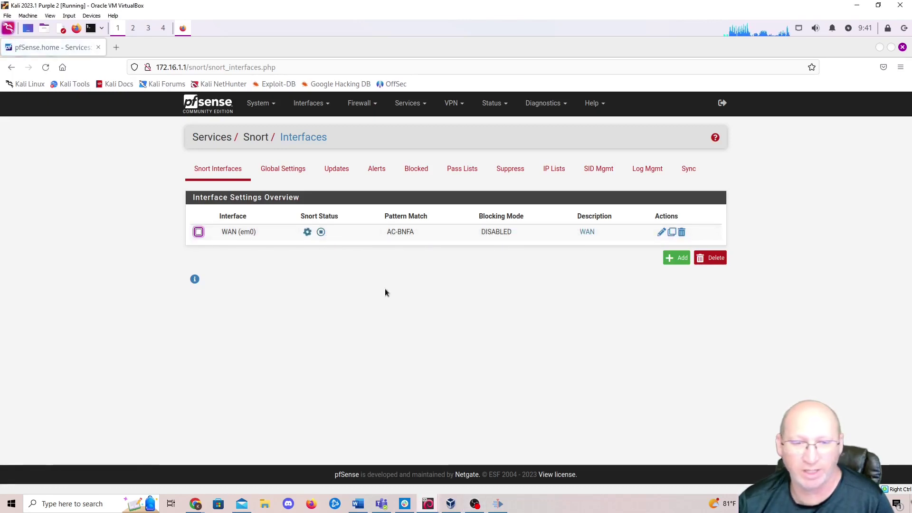